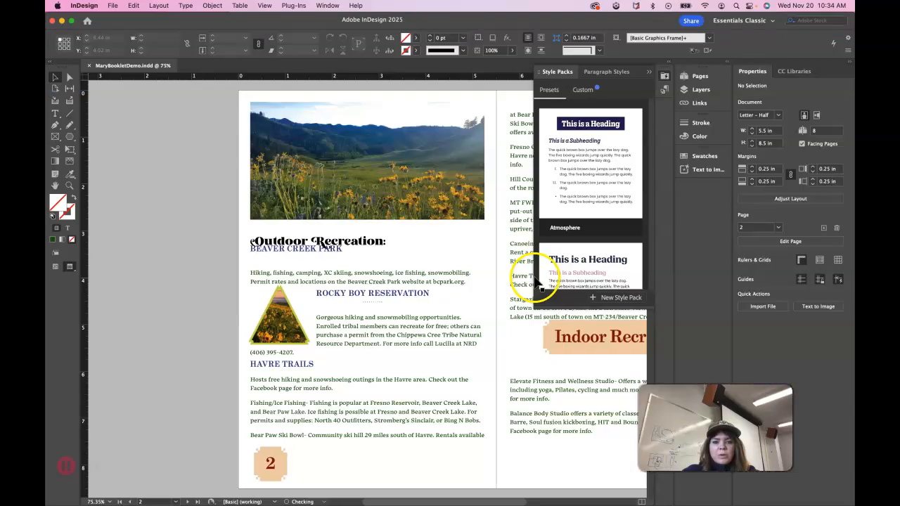
Step: Lower the upper edge of page 2's text frame to about Y 3.3 in, leaving the frame about 4.18 in high
left_click(647, 72)
scroll(490, 268, "right", 1)
scroll(490, 267, "right", 5)
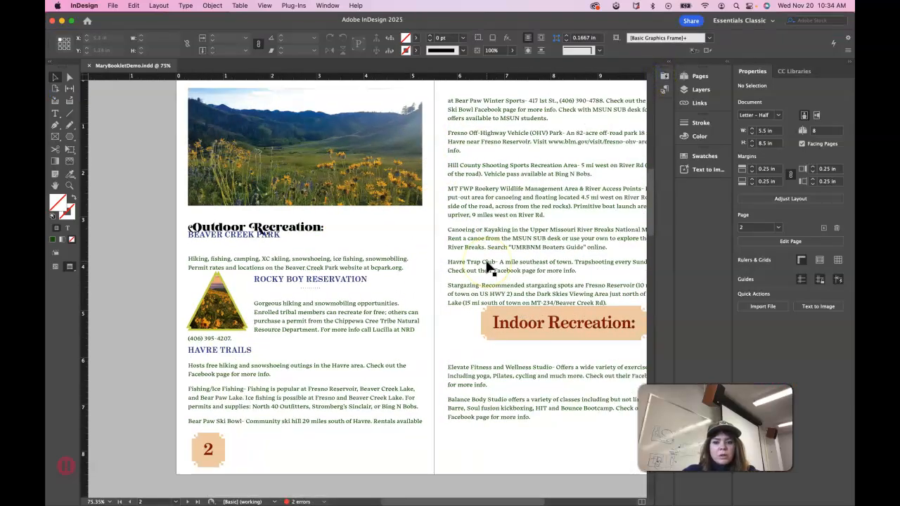
scroll(490, 268, "up", 1)
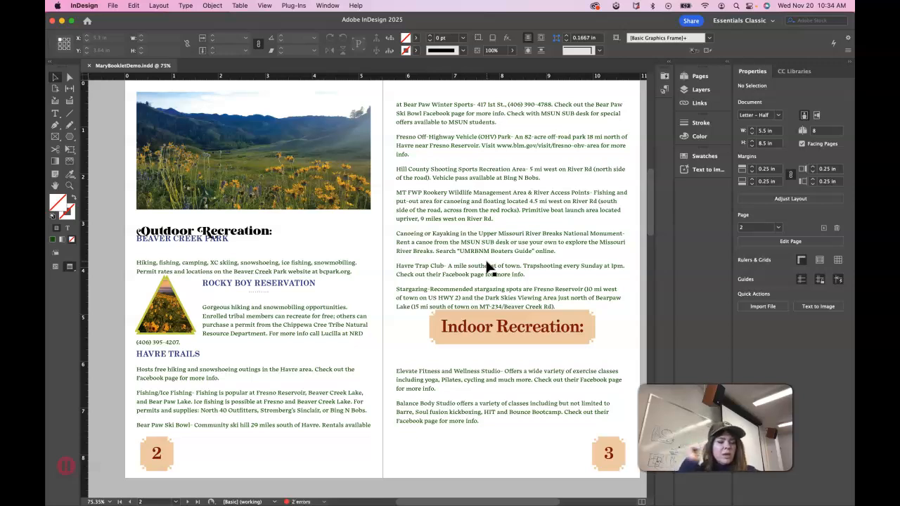
left_click(290, 265)
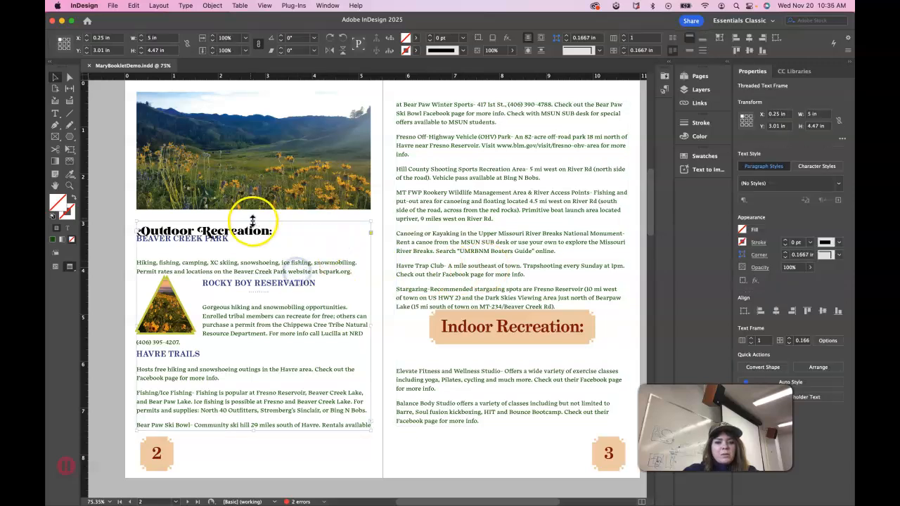
mouse_move(254, 227)
left_mouse_down()
mouse_move(255, 243)
mouse_move(254, 220)
mouse_move(254, 235)
left_mouse_up()
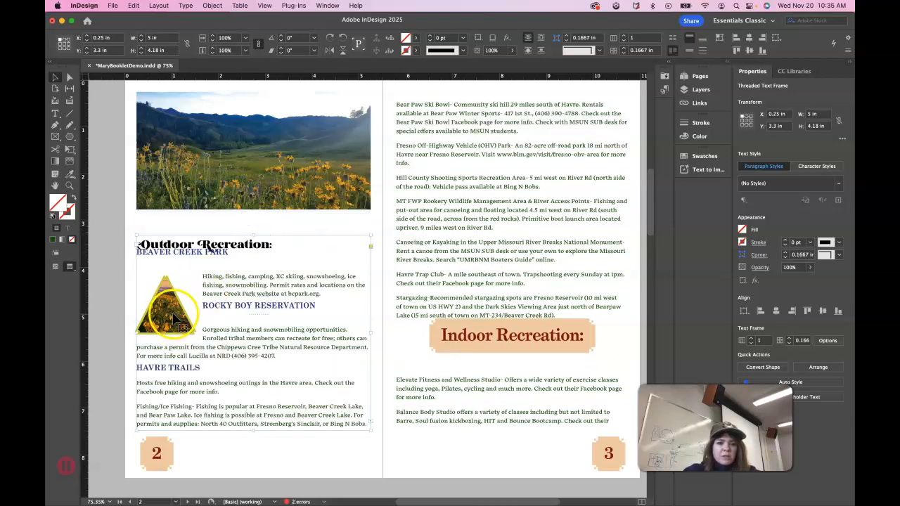
left_click(142, 326)
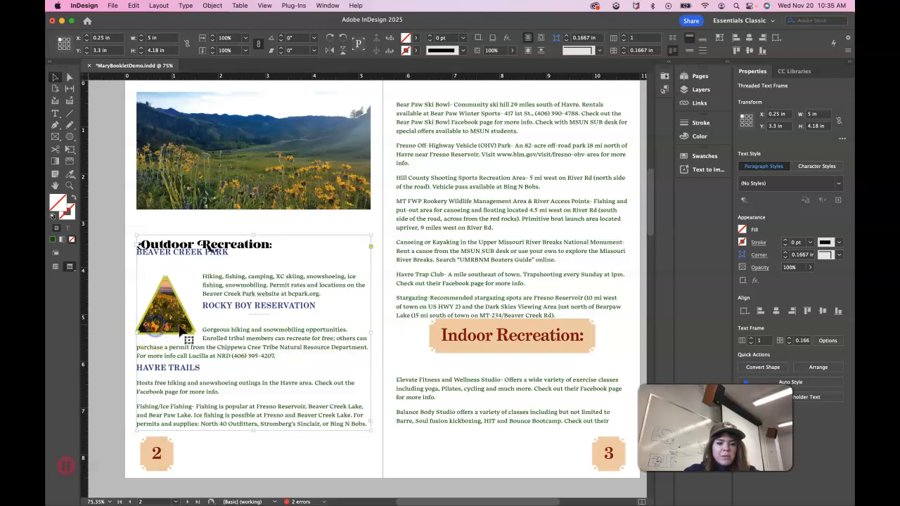
left_click(69, 79)
left_click(179, 318)
left_click_drag(180, 320, 154, 300)
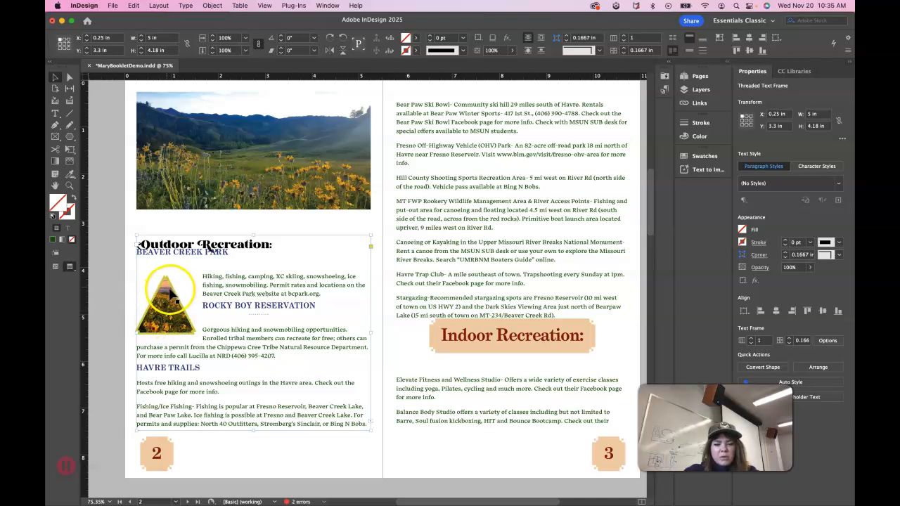
Step: Shift the triangular flower photo past page 2's outer edge to about X -0.21 in, Y 4.17 in
left_click(57, 80)
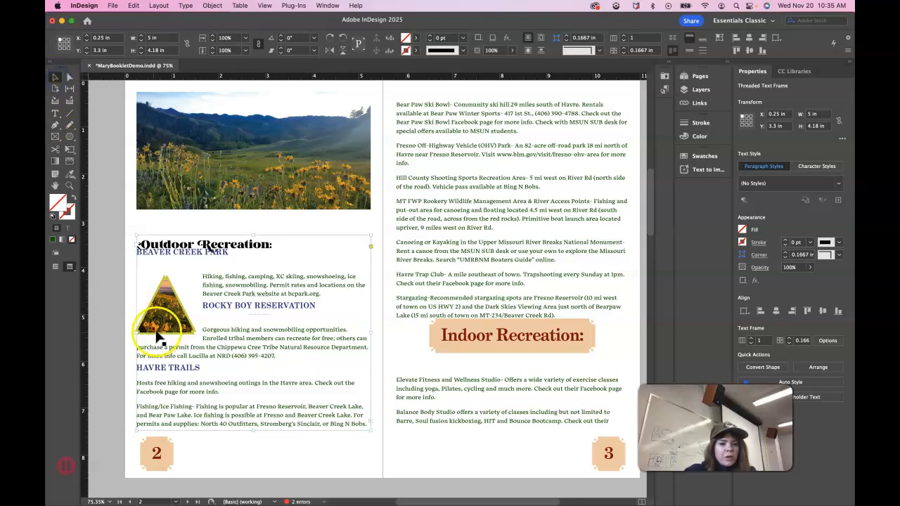
left_click(154, 328)
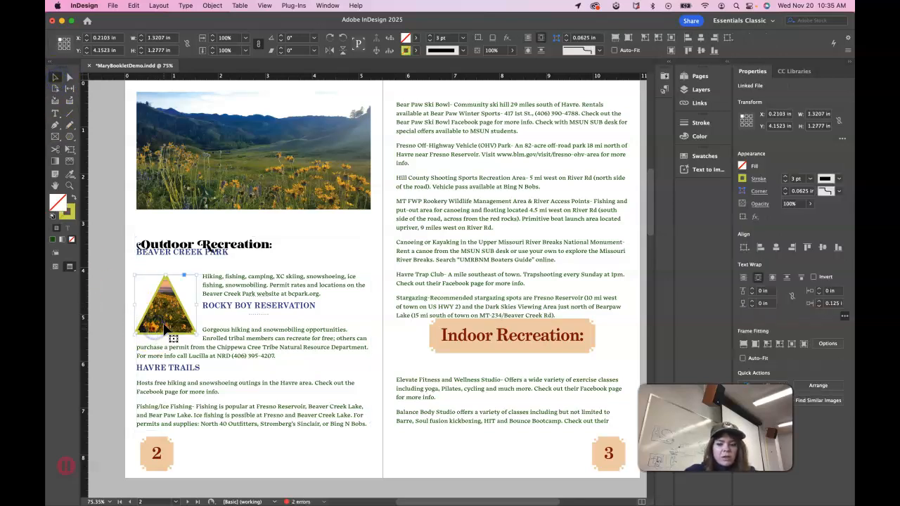
key("shift+Left")
key("shift+Left")
key("shift+Left")
key("shift+Down")
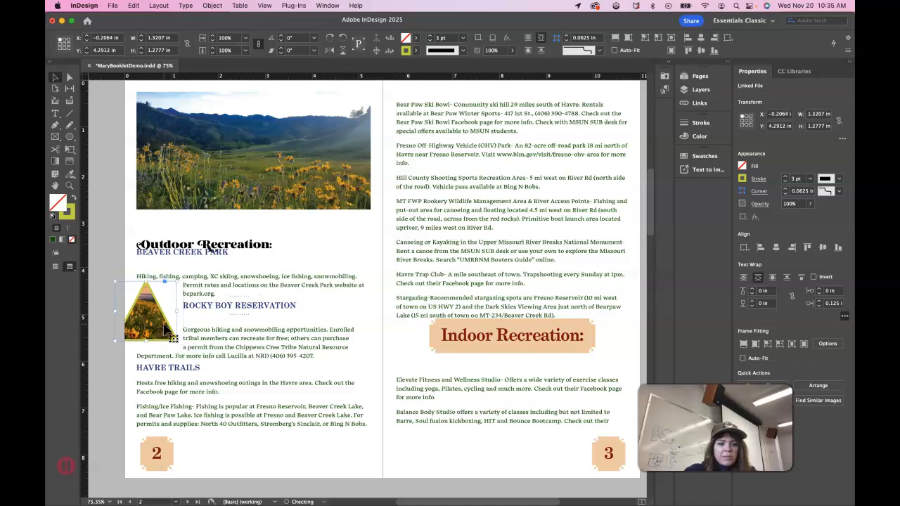
key("Up")
key("Up")
key("Up")
key("Up")
key("Up")
key("Up")
key("Up")
key("Up")
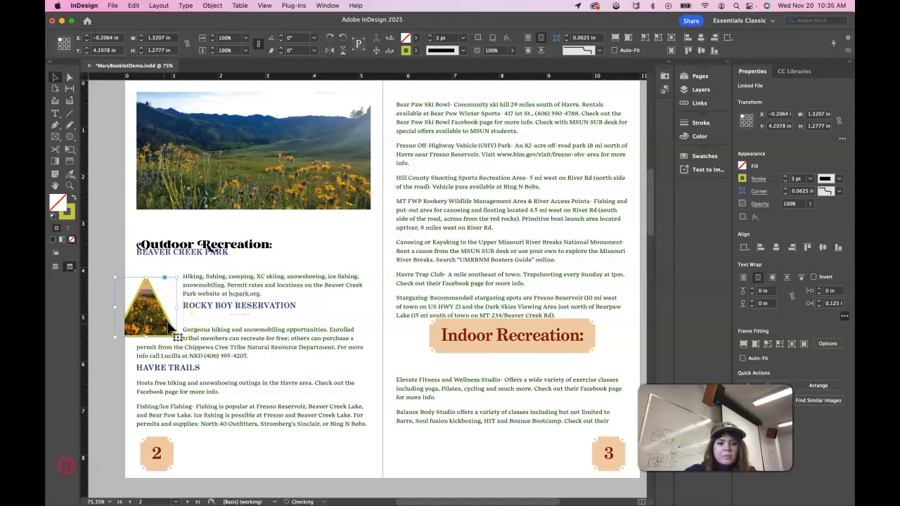
key("Up")
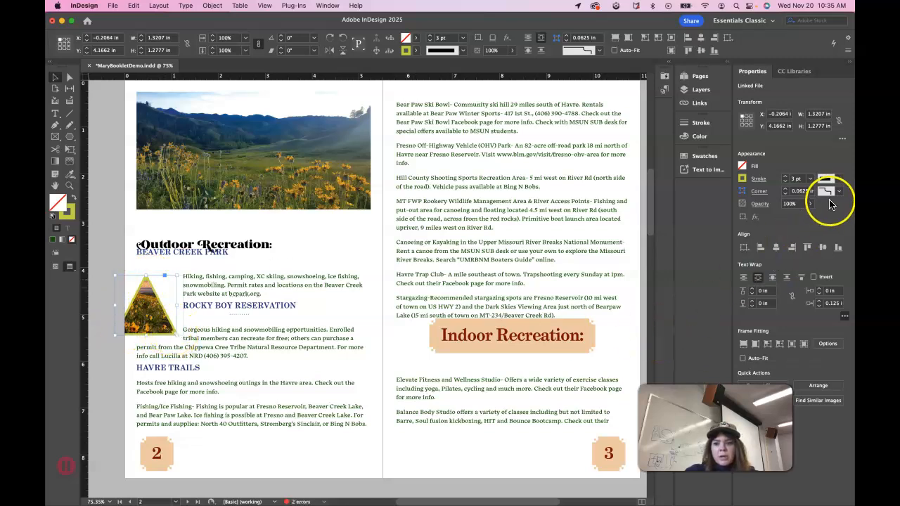
Step: Show the Object Styles list and park it over the landscape photo, clear of the body text
left_click(326, 6)
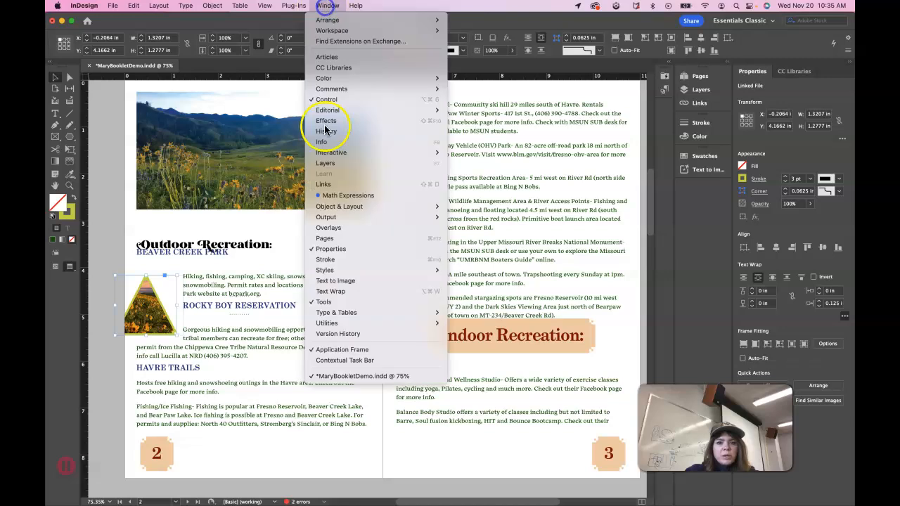
mouse_move(345, 270)
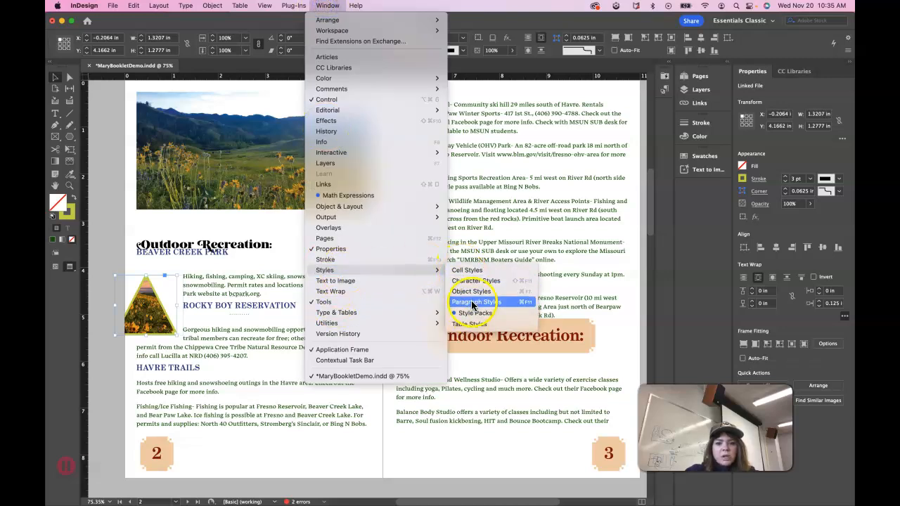
left_click(472, 292)
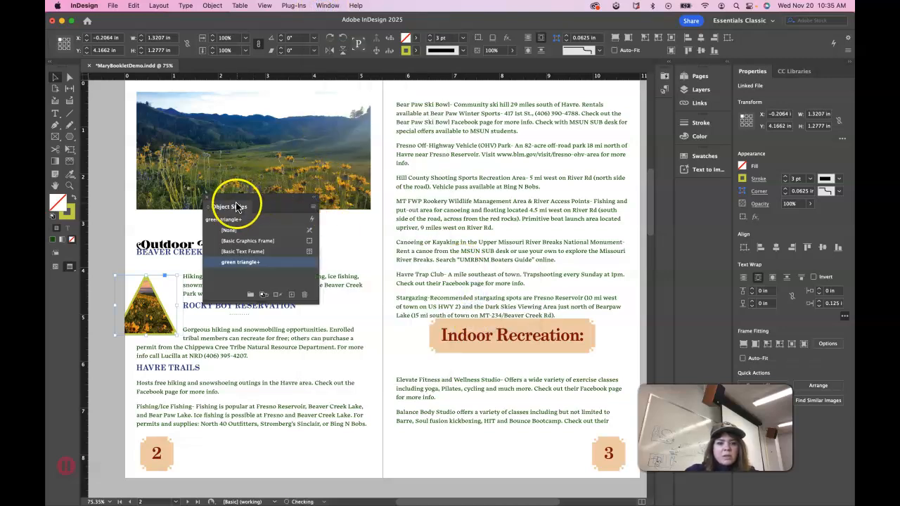
left_click_drag(237, 207, 237, 157)
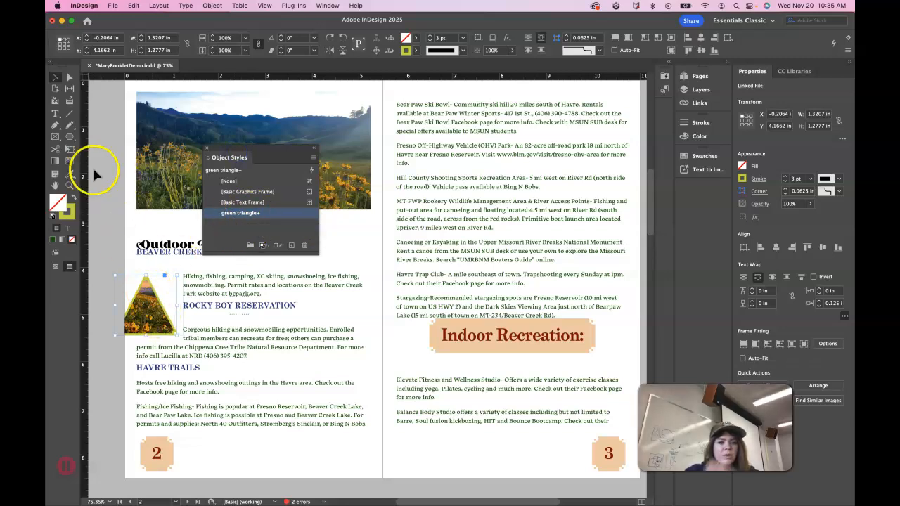
Step: Try the green triangle object style on a rectangle drawn at page 2's outer edge, and delete the rectangle
left_click(70, 138)
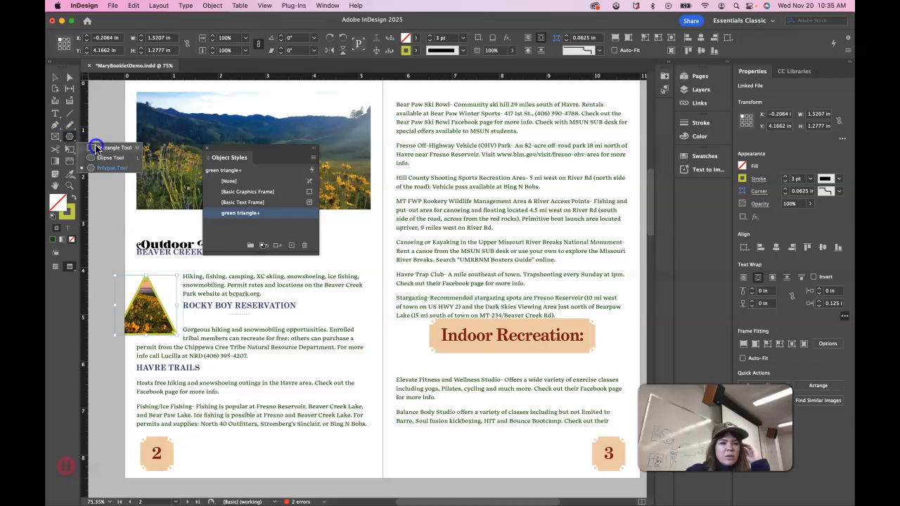
left_click(99, 147)
left_click_drag(103, 188, 153, 230)
left_click(230, 238)
left_click(237, 214)
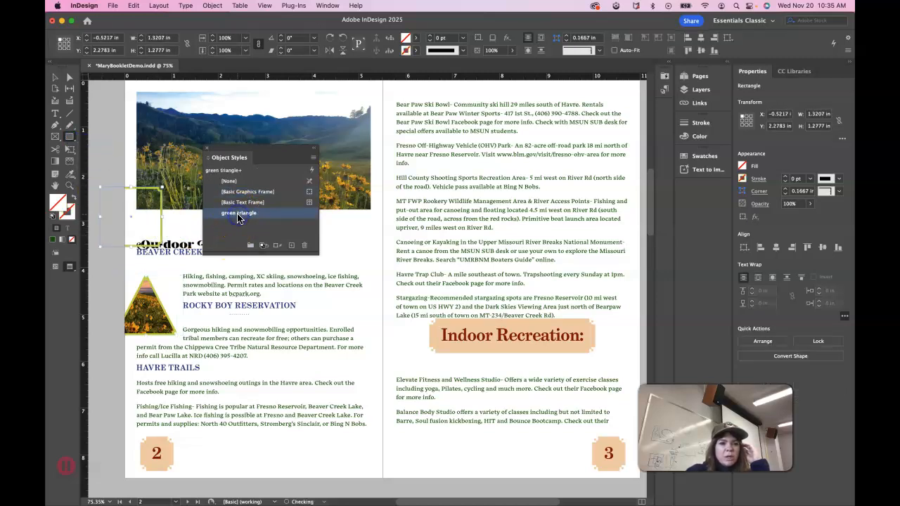
left_click(54, 79)
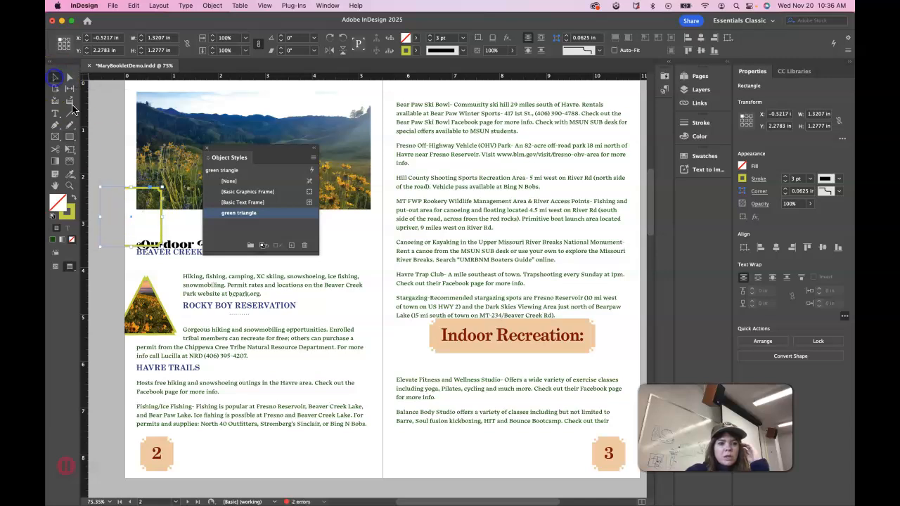
left_click_drag(139, 189, 177, 212)
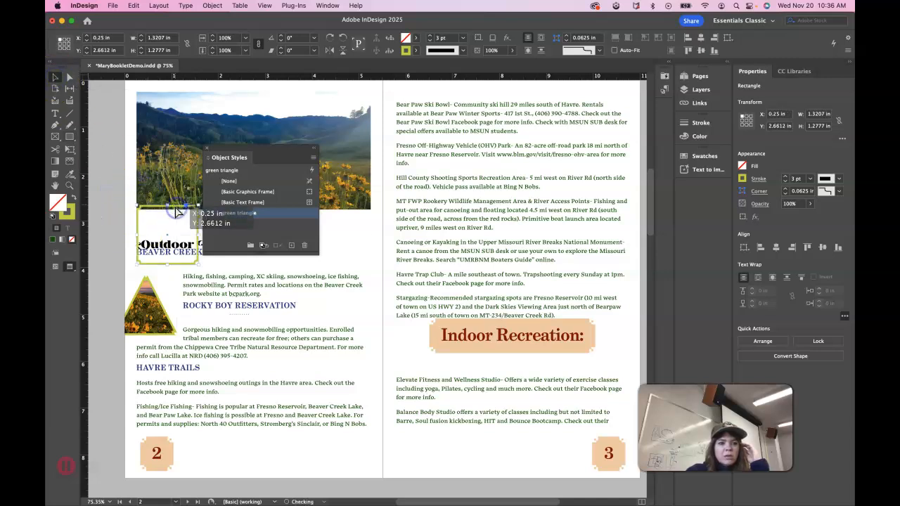
key("Delete")
Step: Create a polygon frame with the green triangle object style and position it at about X 4.76 in, Y 2.42 in
left_click_drag(72, 139, 104, 169)
left_click_drag(132, 212, 165, 246)
left_click(243, 216)
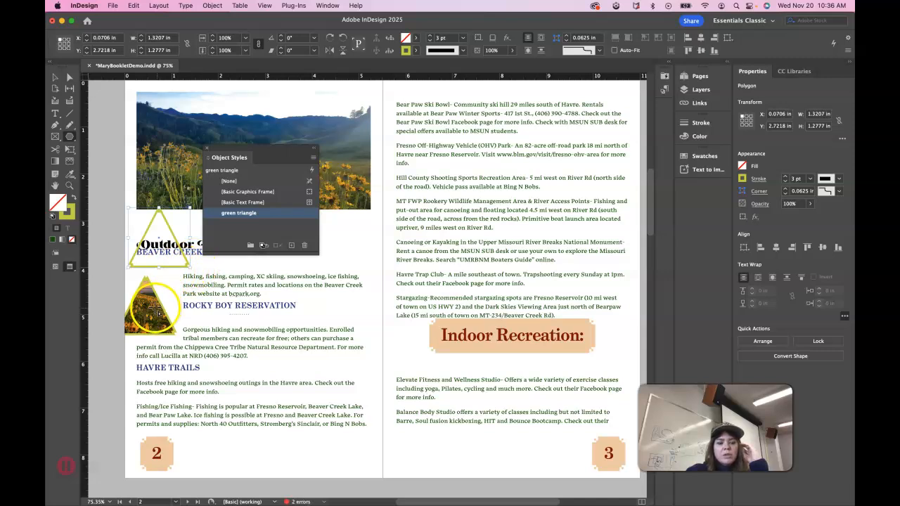
left_click(52, 80)
left_click_drag(156, 230, 358, 232)
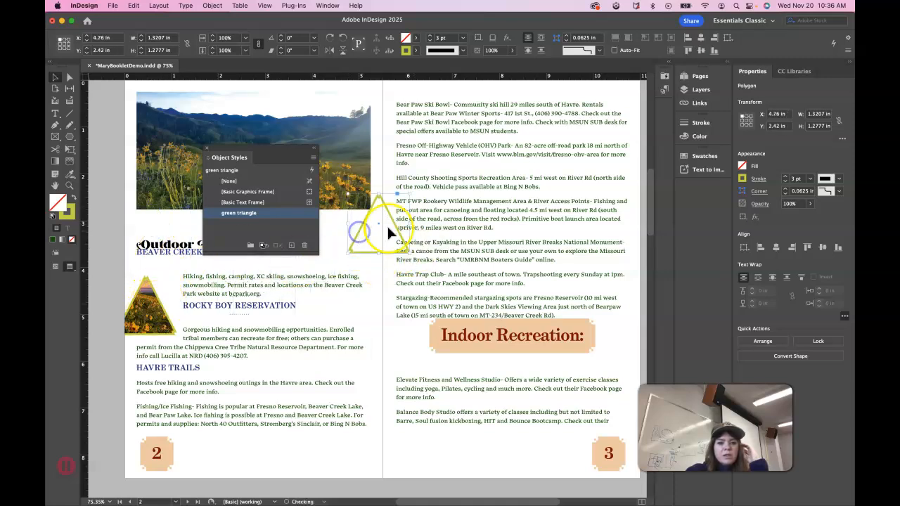
Step: Place Lake House.psd into the new triangle frame and fit the image to fill the frame proportionally
left_click(113, 5)
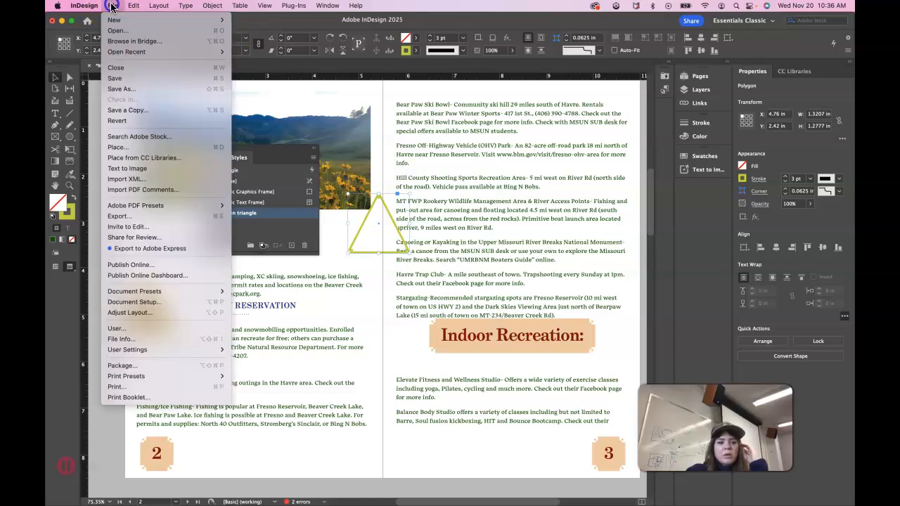
left_click(138, 148)
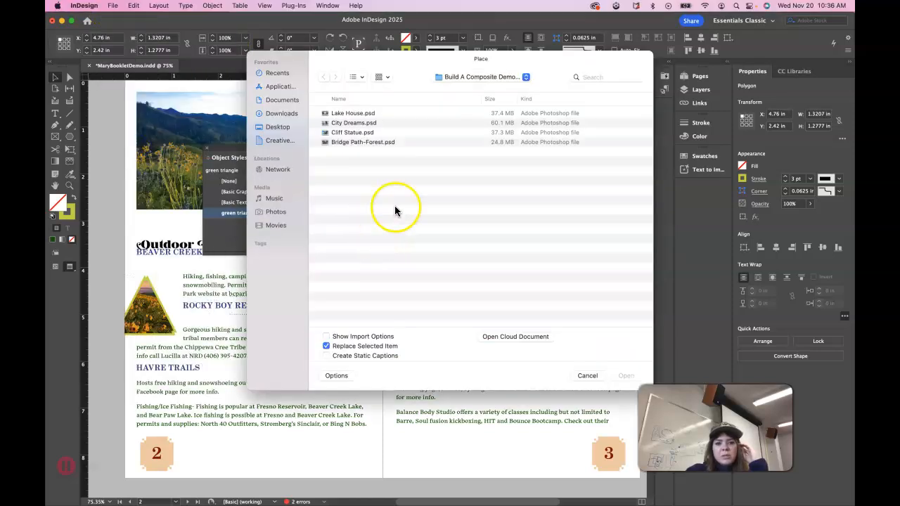
left_click(344, 118)
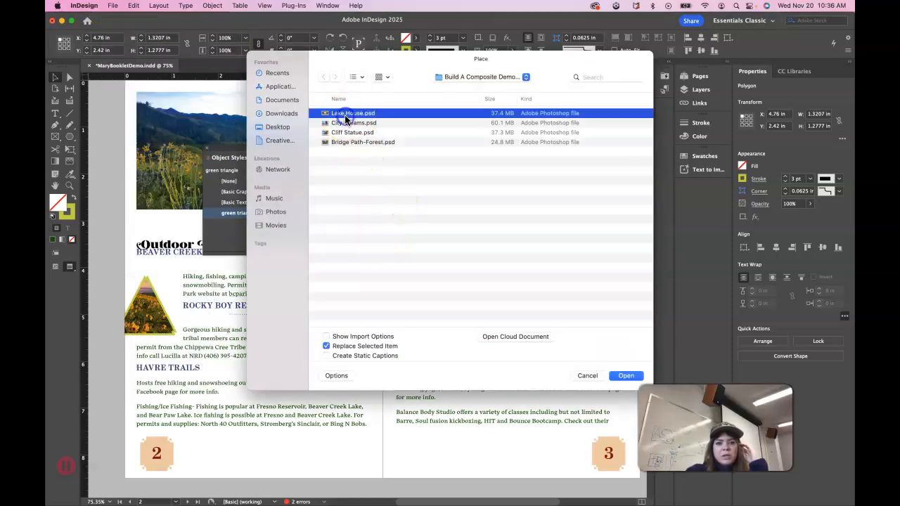
left_click(626, 375)
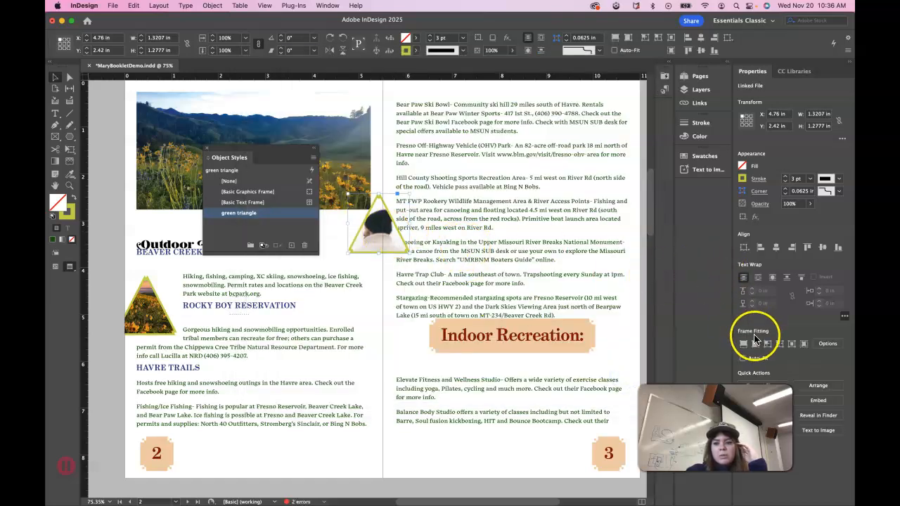
left_click(744, 344)
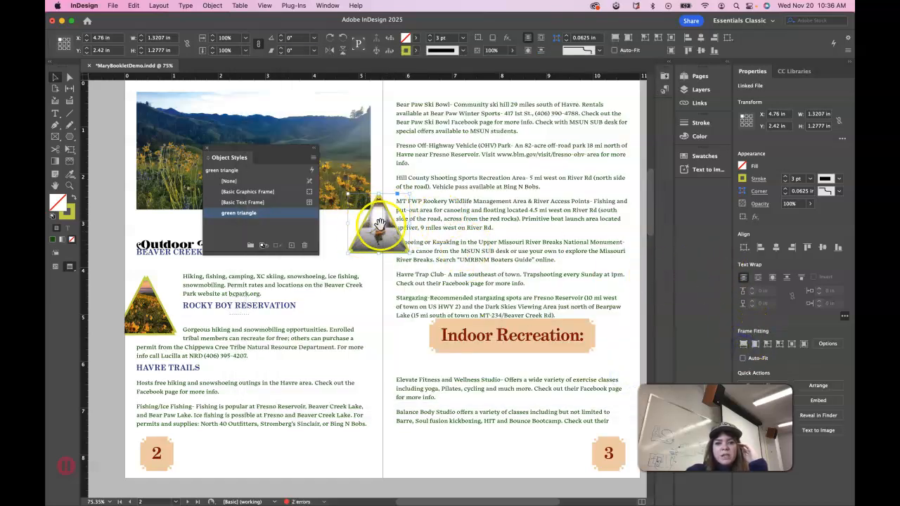
Step: Move the Lake House triangle onto page 2 and anchor it inline at the start of page 3's Canoeing or Kayaking paragraph
left_click_drag(397, 251, 371, 256)
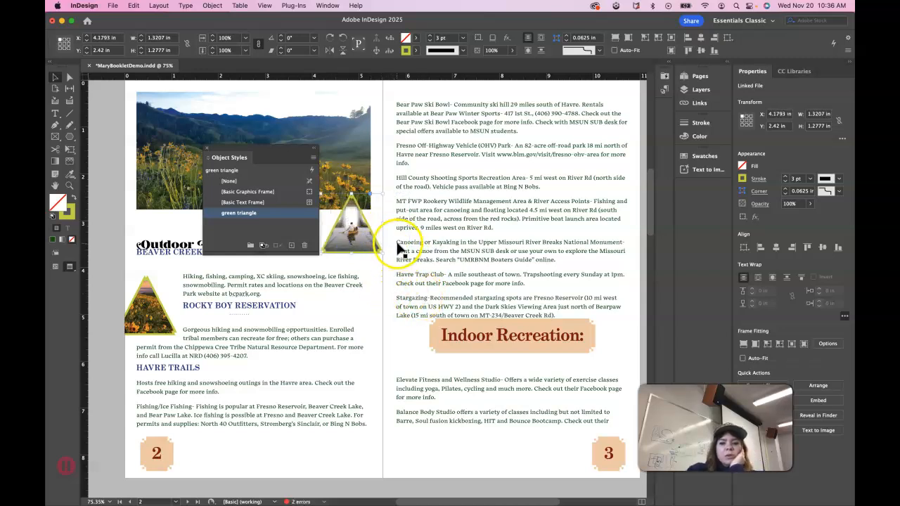
left_click_drag(367, 252, 366, 255)
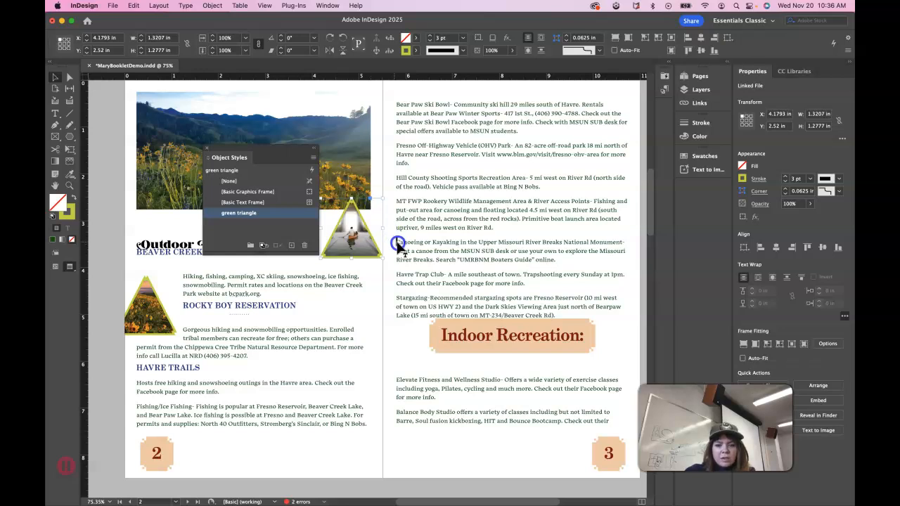
left_click_drag(397, 244, 397, 245)
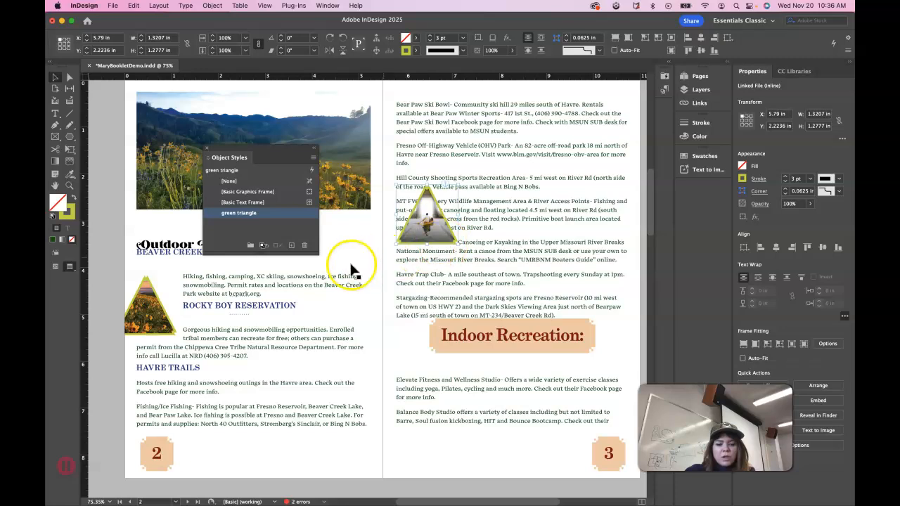
Step: Deselect everything, switch to the normal screen mode and turn on the display of text threads
left_click(379, 282)
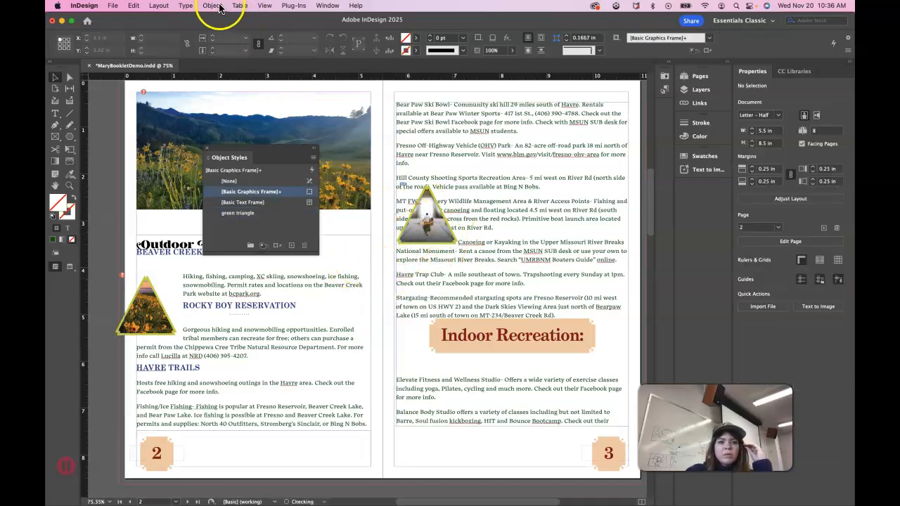
left_click(266, 7)
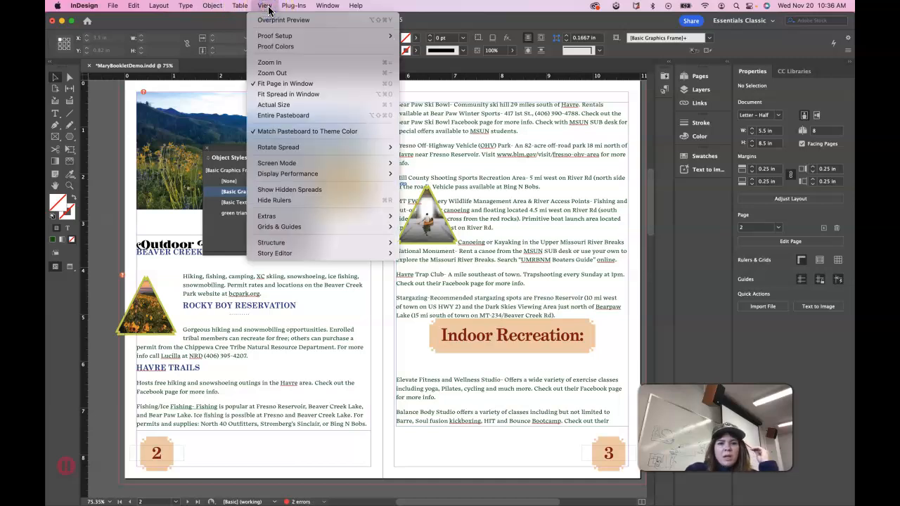
mouse_move(220, 9)
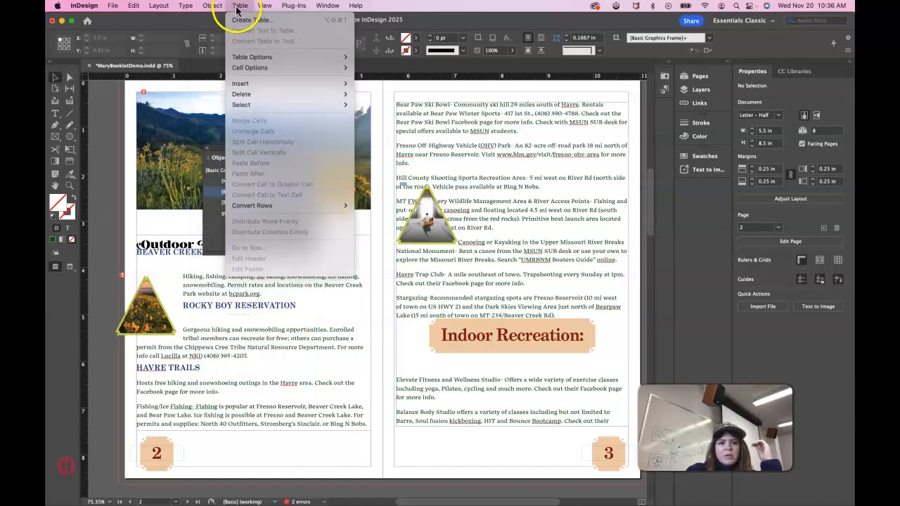
mouse_move(263, 7)
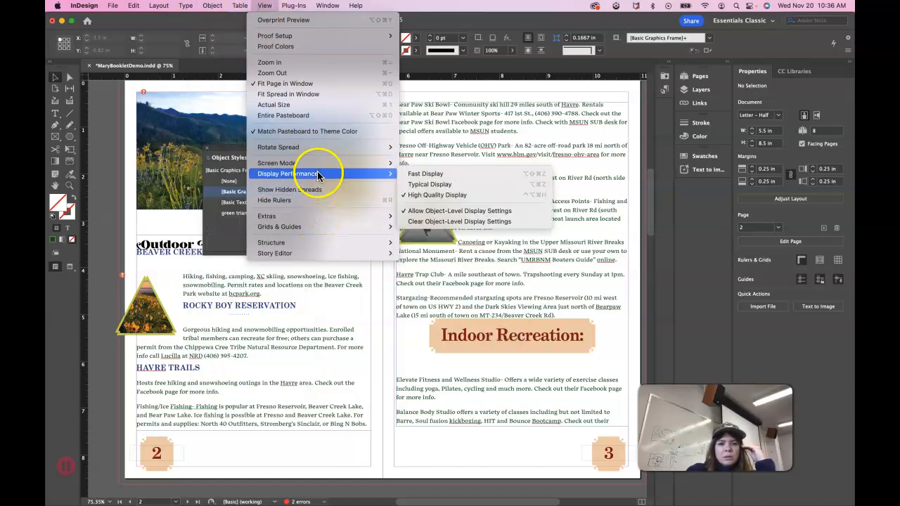
mouse_move(325, 215)
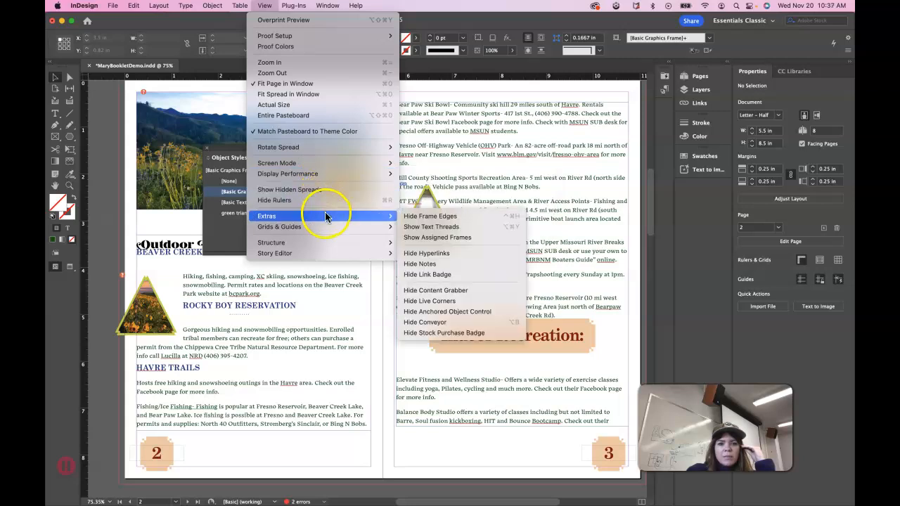
left_click(449, 227)
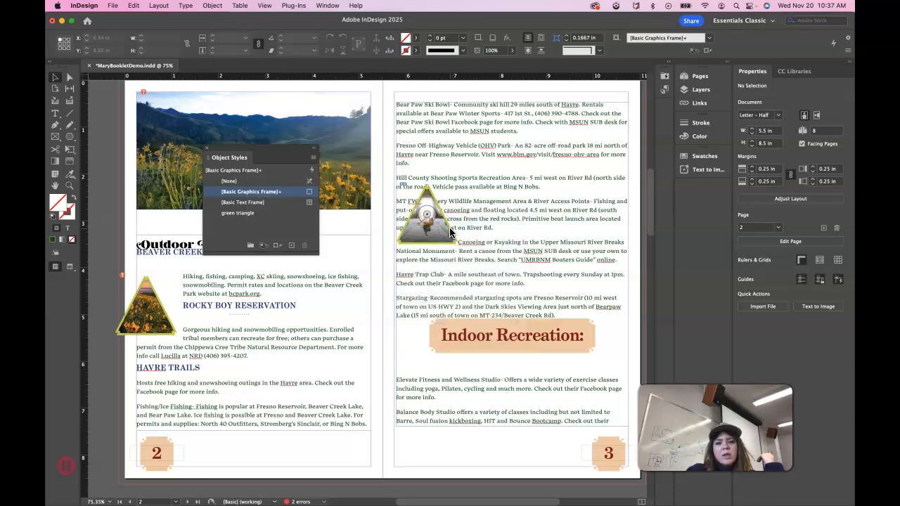
left_click(382, 296)
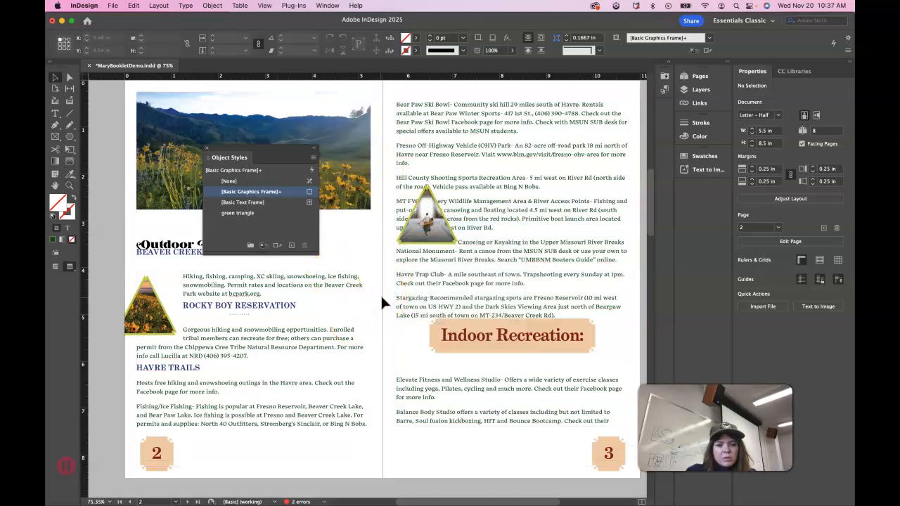
left_click(263, 6)
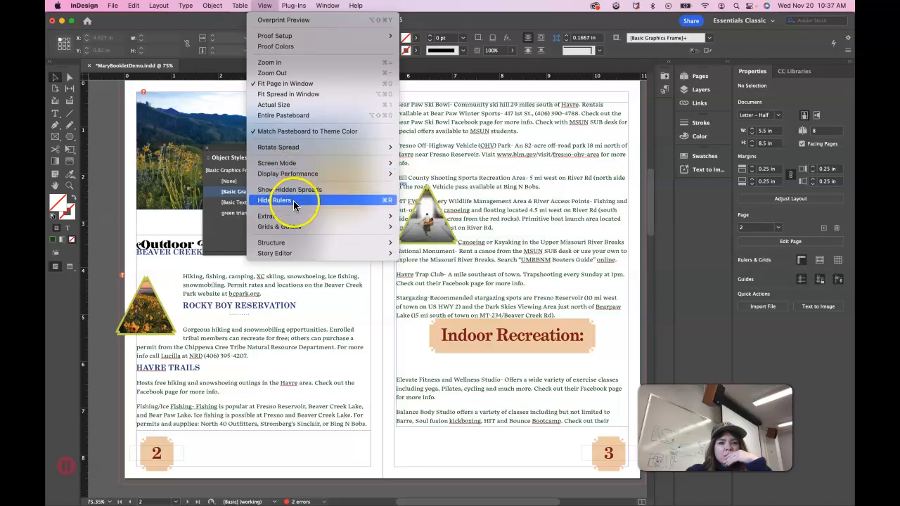
mouse_move(294, 219)
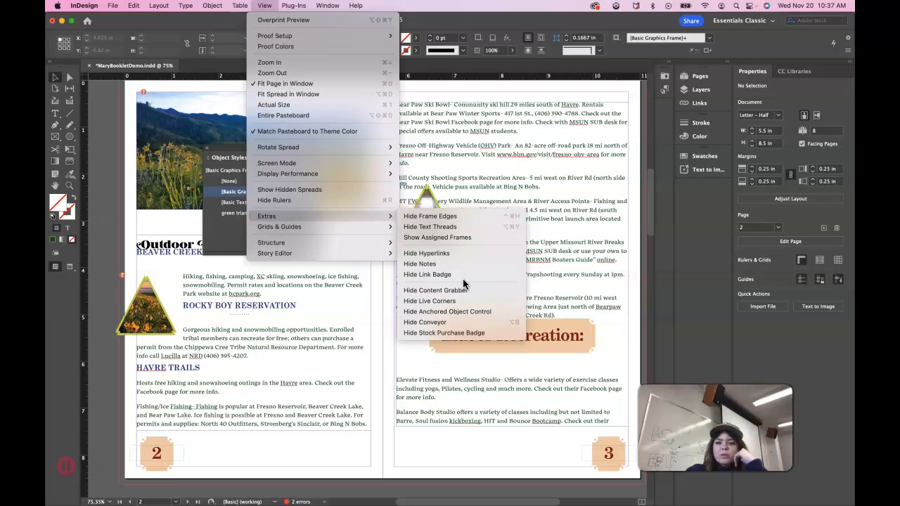
mouse_move(363, 231)
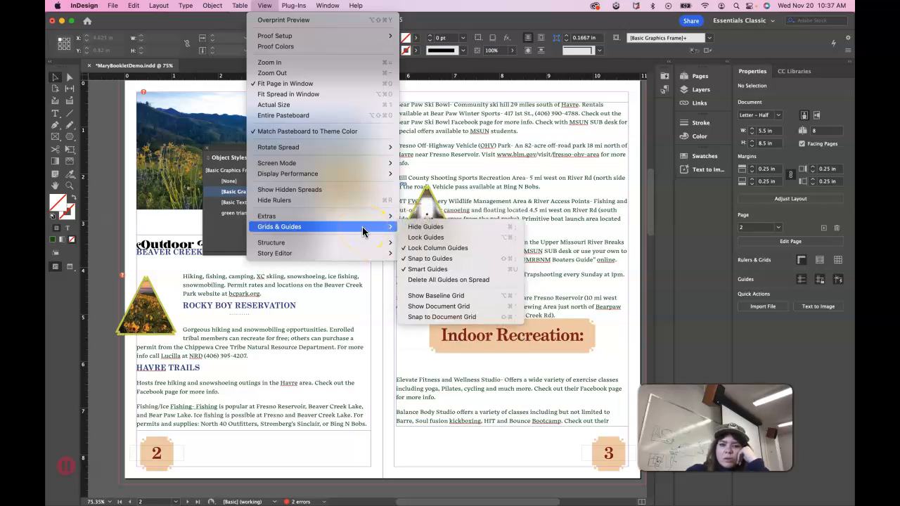
left_click(386, 292)
Step: Try lowering the top edge of page 5's text frame to about Y 1.53 in and check the text reflow on page 6
scroll(385, 293, "up", 10)
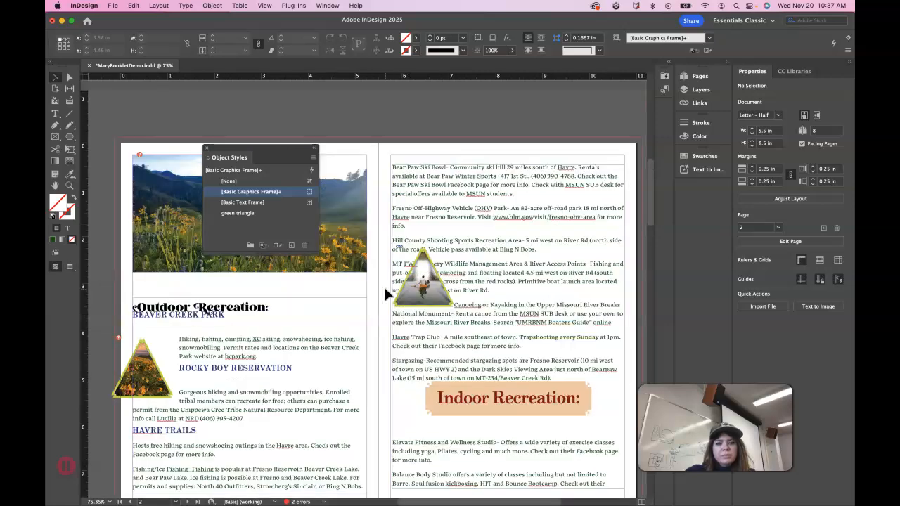
scroll(385, 293, "down", 20)
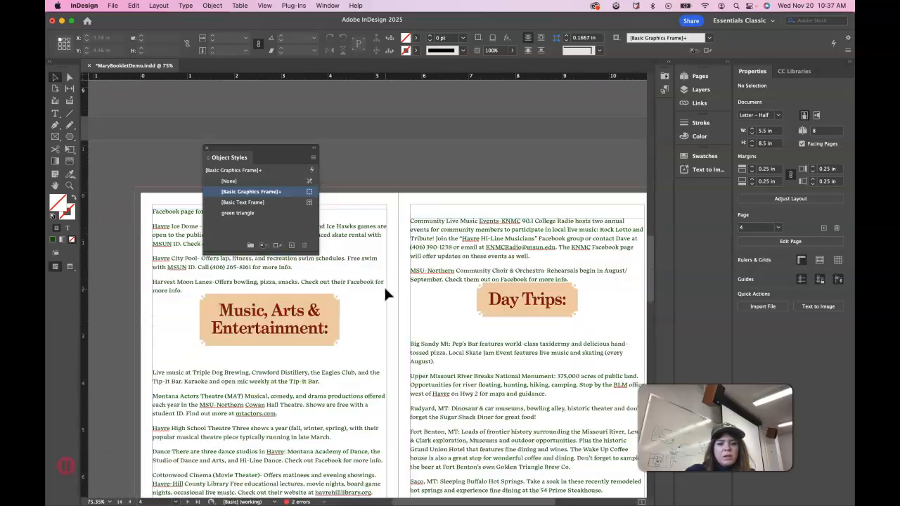
left_click(361, 267)
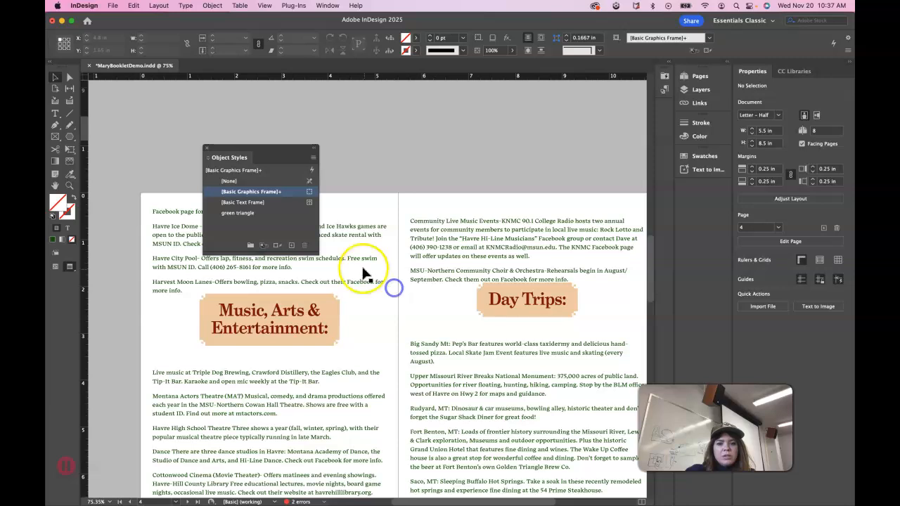
left_click(462, 226)
left_click_drag(527, 220, 527, 265)
scroll(431, 287, "down", 10)
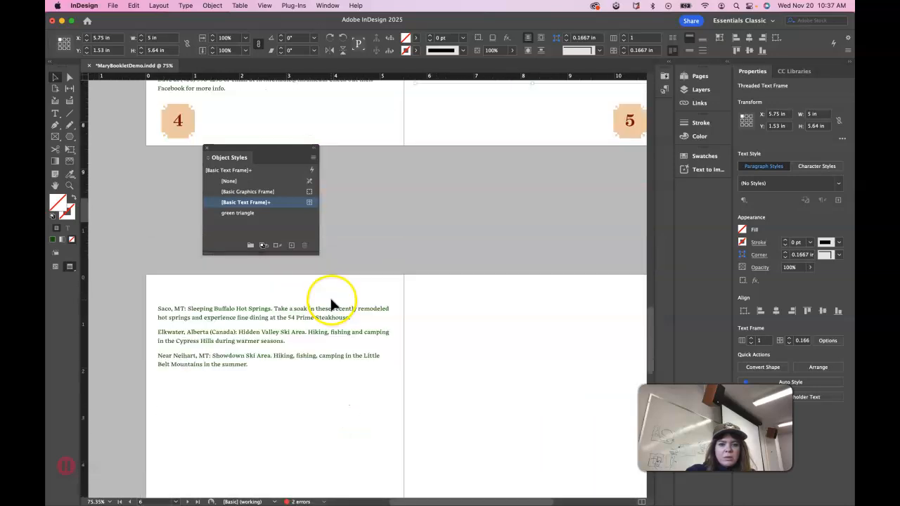
left_click(341, 338)
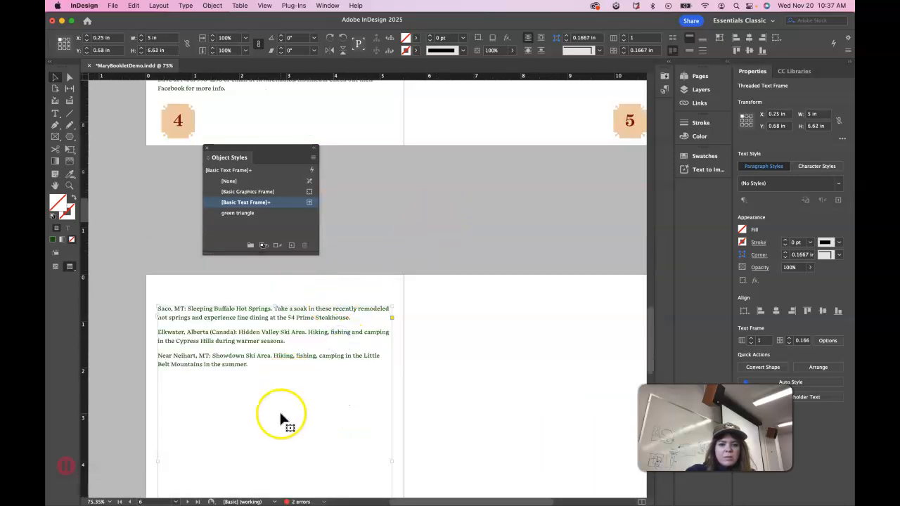
scroll(316, 293, "up", 10)
scroll(316, 293, "down", 2)
Step: Try lowering the top edge of page 4's text frame to about Y 1.29 in, moving the floating Object Styles out of the way
left_click(305, 339)
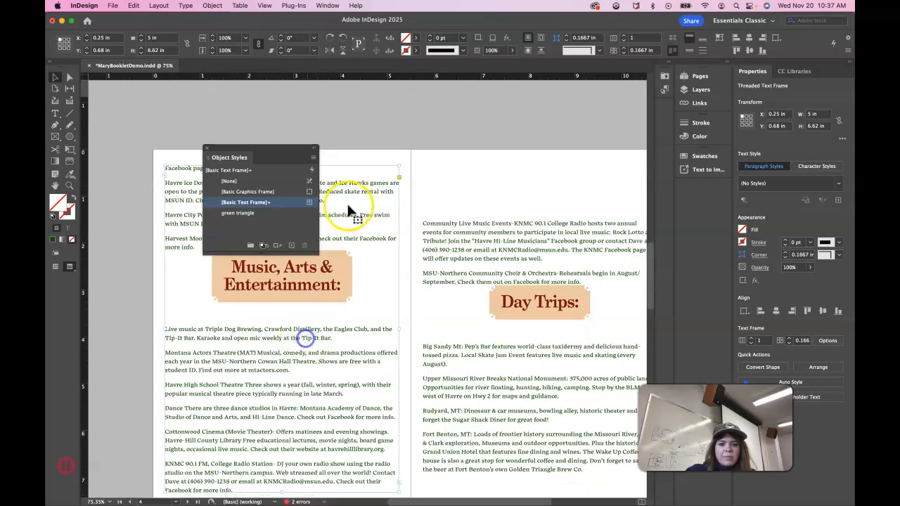
left_click_drag(274, 158, 192, 93)
left_click_drag(282, 166, 282, 210)
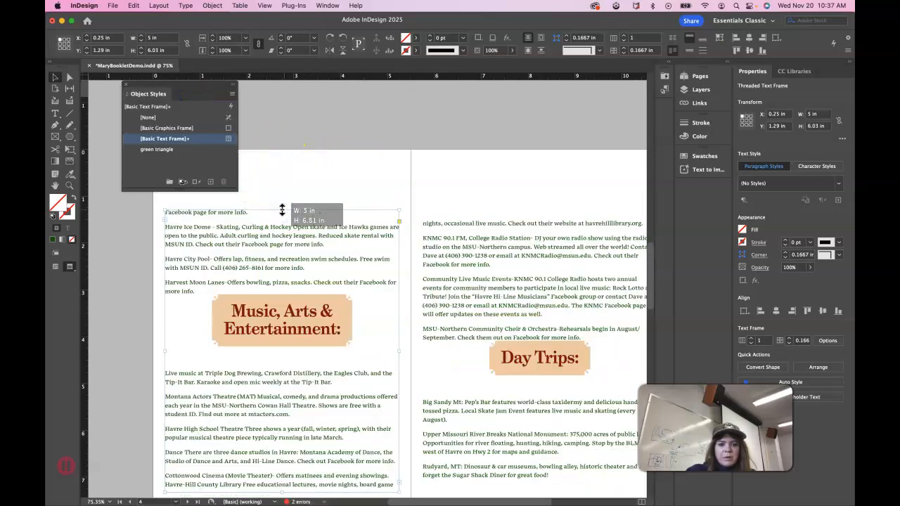
Step: Select page 5's text frame in the normal screen mode and examine the text threads linking the frames from page 2 to page 5
scroll(281, 210, "down", 5)
scroll(282, 210, "left", 4)
left_click(481, 216)
scroll(481, 217, "right", 3)
key("w")
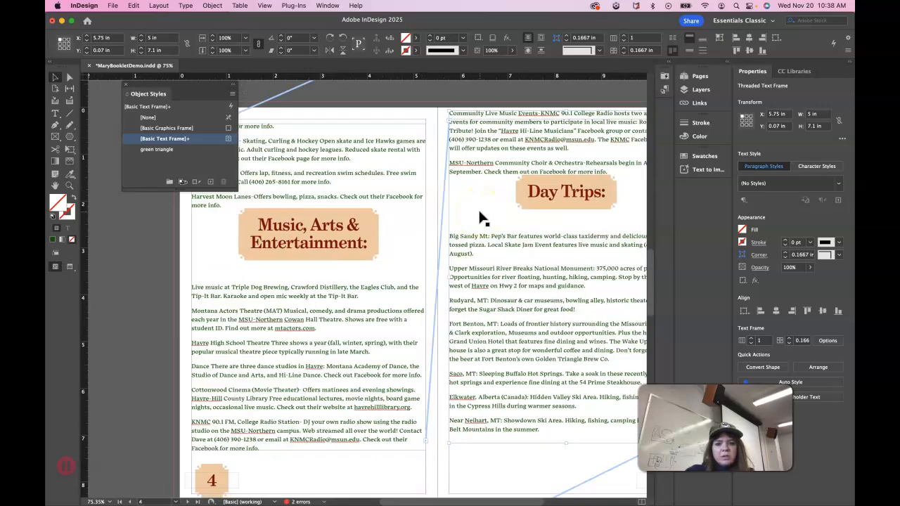
scroll(449, 224, "right", 3)
scroll(449, 224, "up", 15)
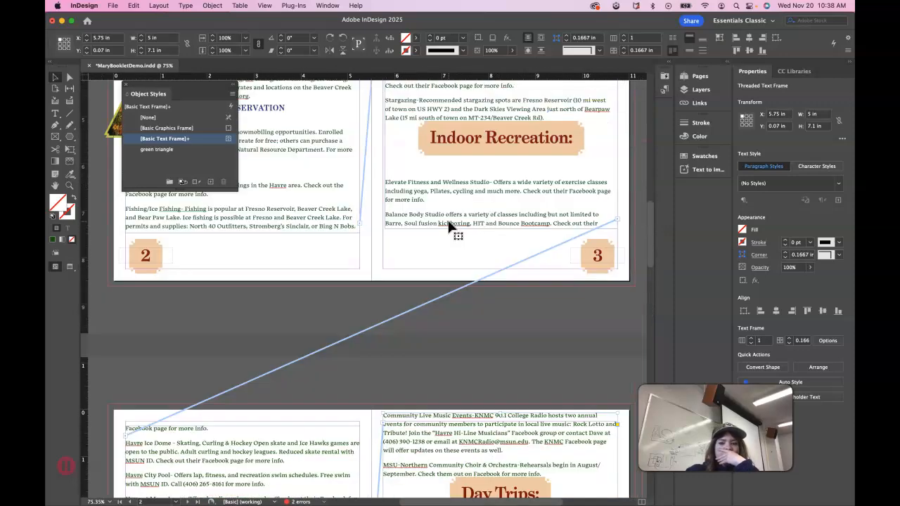
scroll(449, 225, "up", 5)
scroll(450, 227, "down", 3)
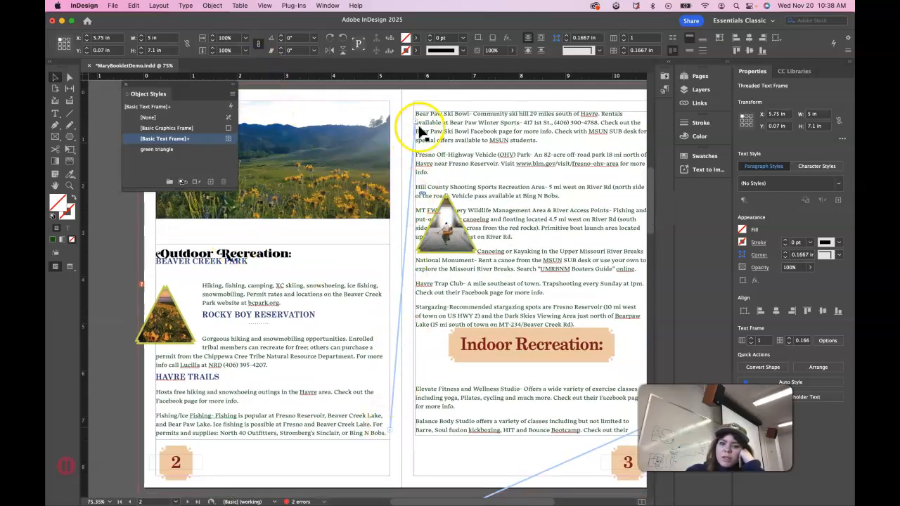
scroll(432, 225, "right", 2)
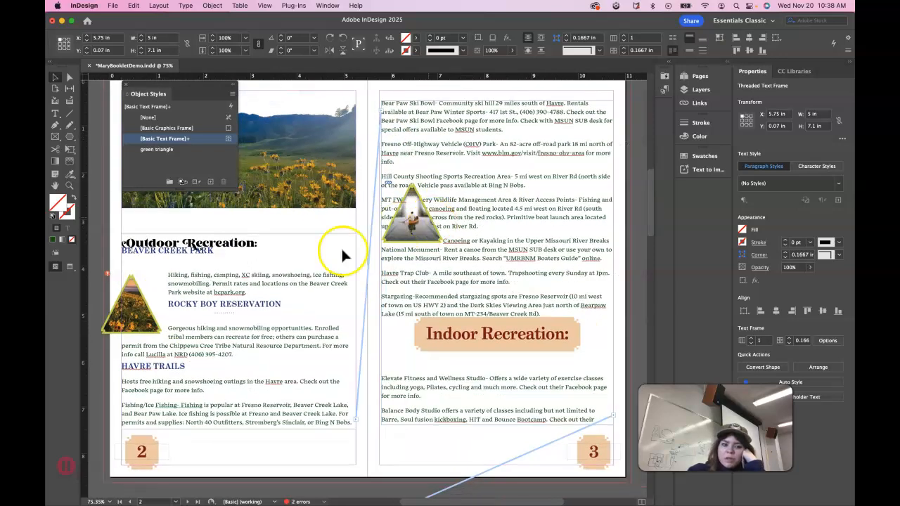
Step: Move the anchored Lake House triangle on page 3 down to about Y 3.28 in, beside the Canoeing or Kayaking paragraph
left_click(422, 231)
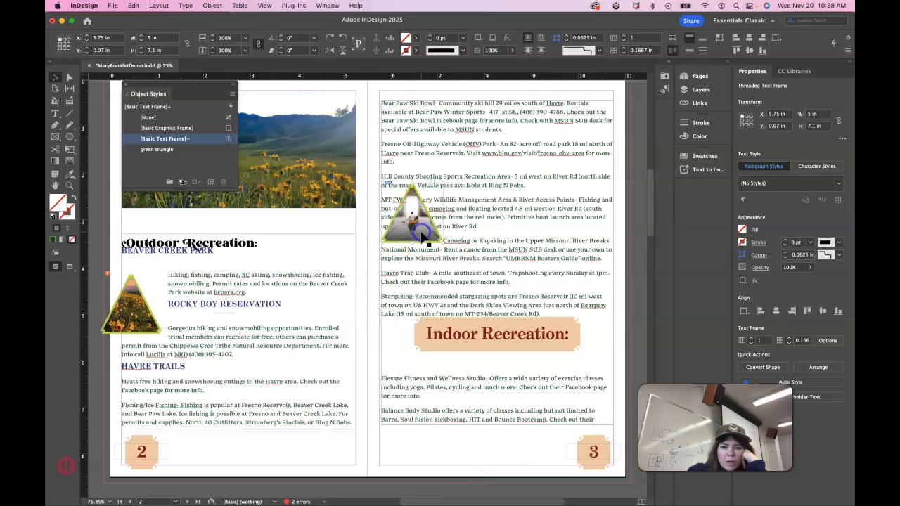
left_click_drag(423, 237, 430, 228)
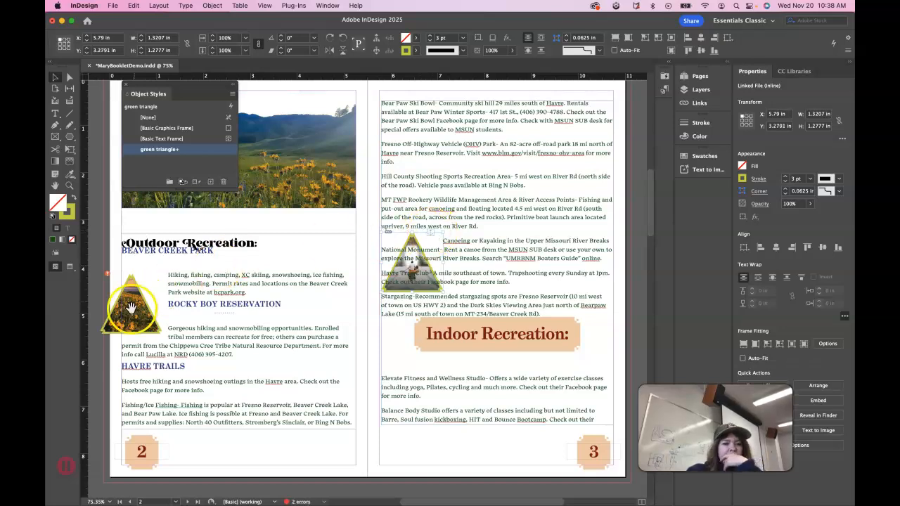
left_click(112, 327)
left_click(93, 343)
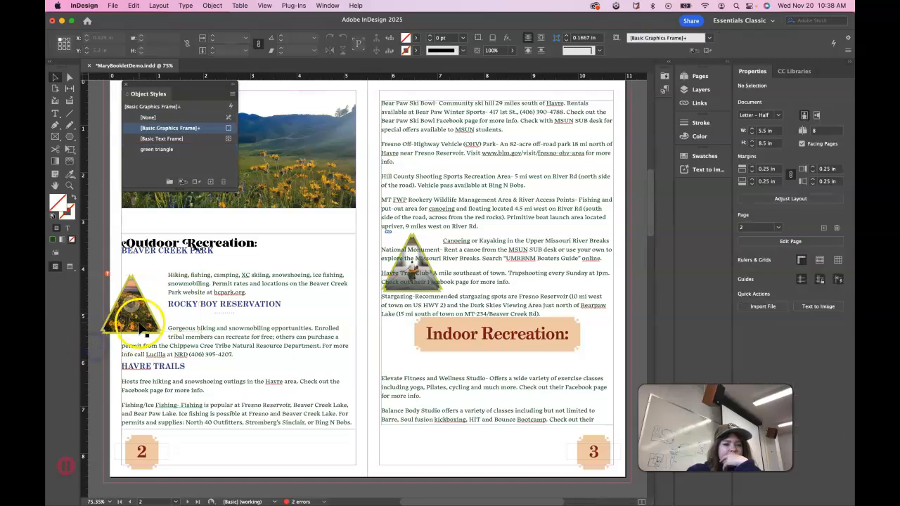
Step: Delete the anchored Lake House triangle from the Canoeing or Kayaking paragraph on page 3
left_click(415, 247)
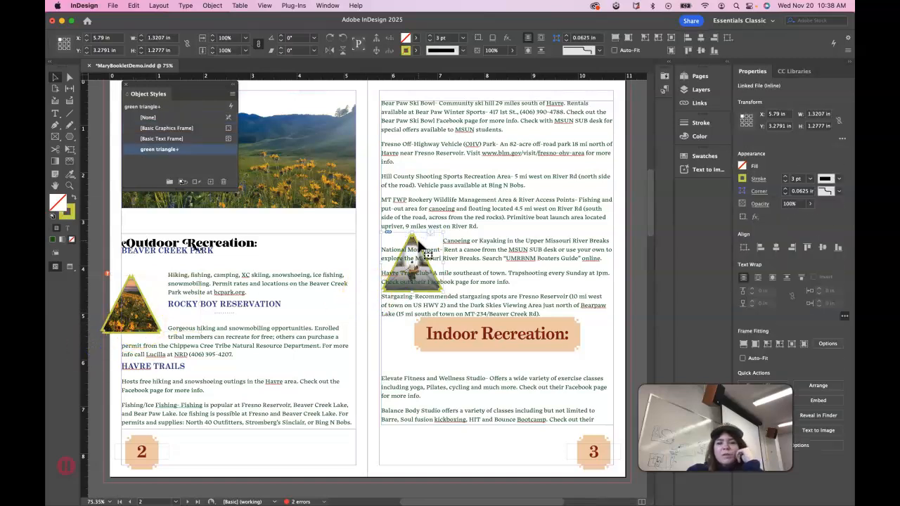
left_click_drag(414, 231, 383, 289)
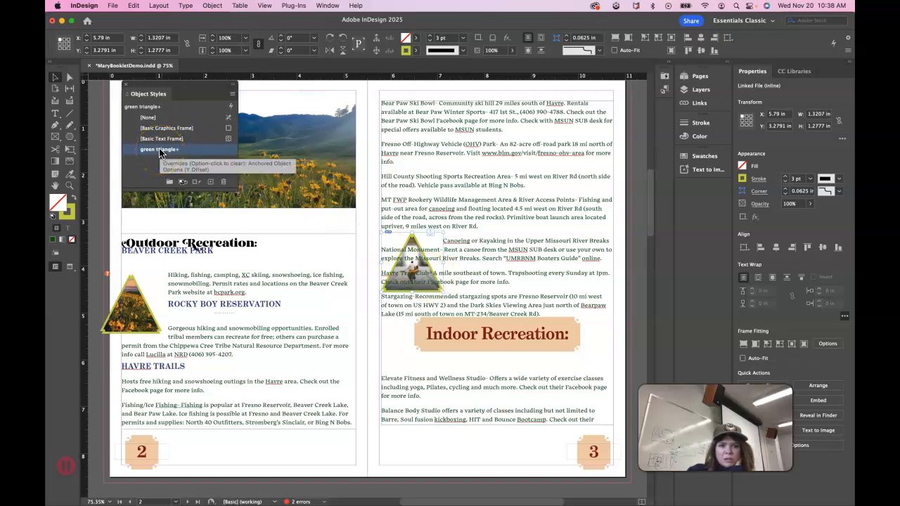
left_click(406, 295)
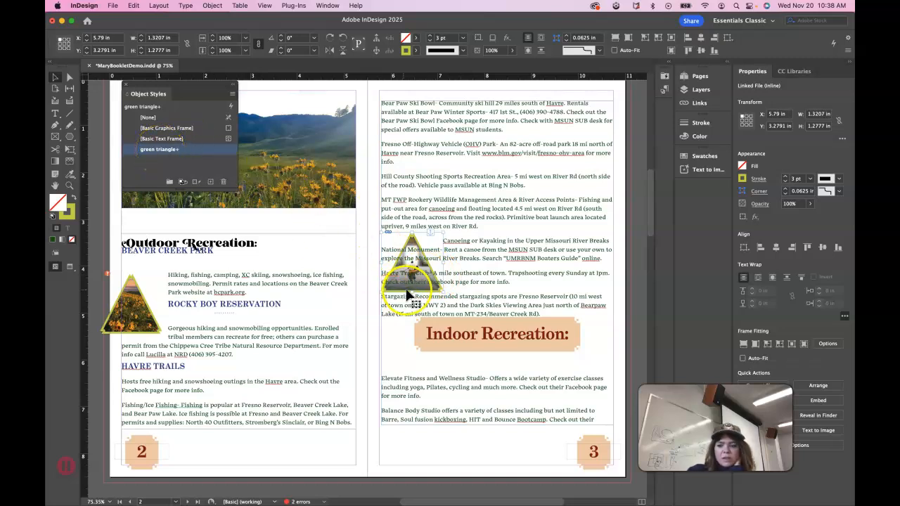
key("Delete")
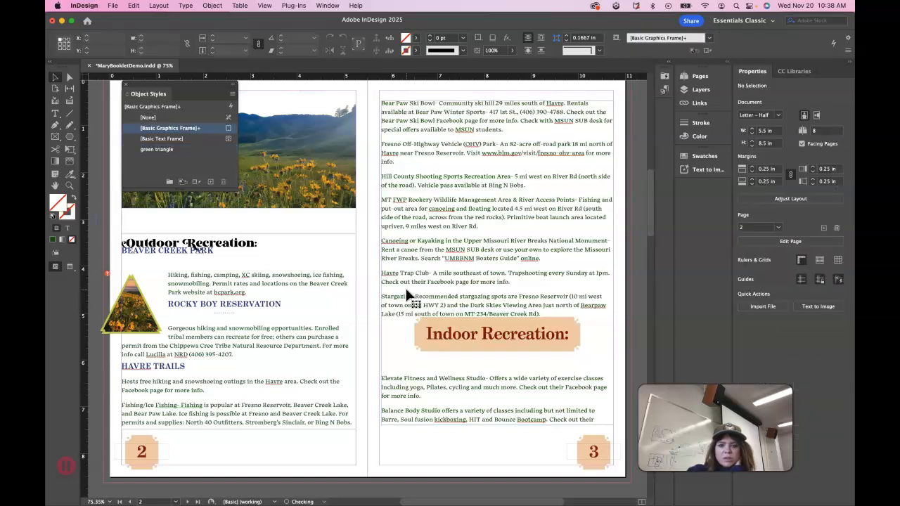
Step: Duplicate page 2's flower triangle and position the copy beside page 3's Canoeing or Kayaking paragraph at about X 4.84 in, Y 3.4 in
left_click(139, 308)
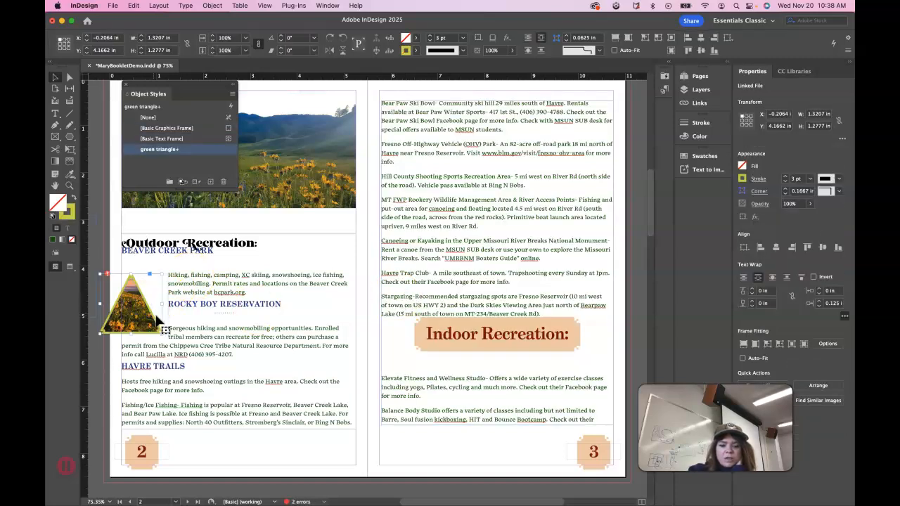
key("super+v")
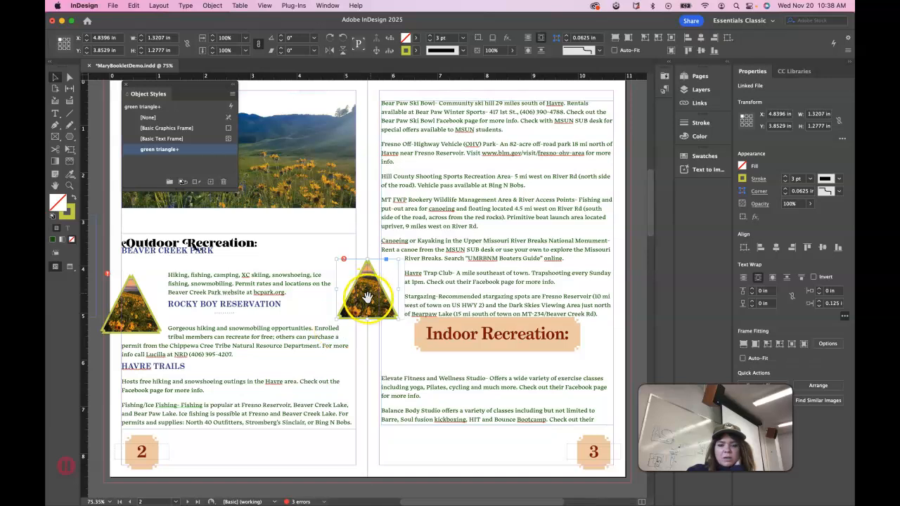
left_click_drag(384, 317, 402, 282)
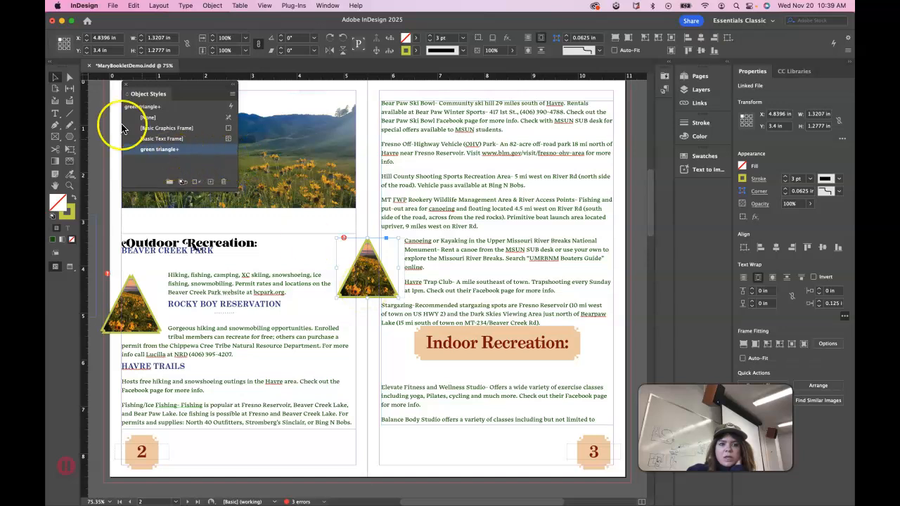
Step: Remove the flower image from the copied triangle, keeping the empty green frame
left_click(69, 77)
left_click(346, 298)
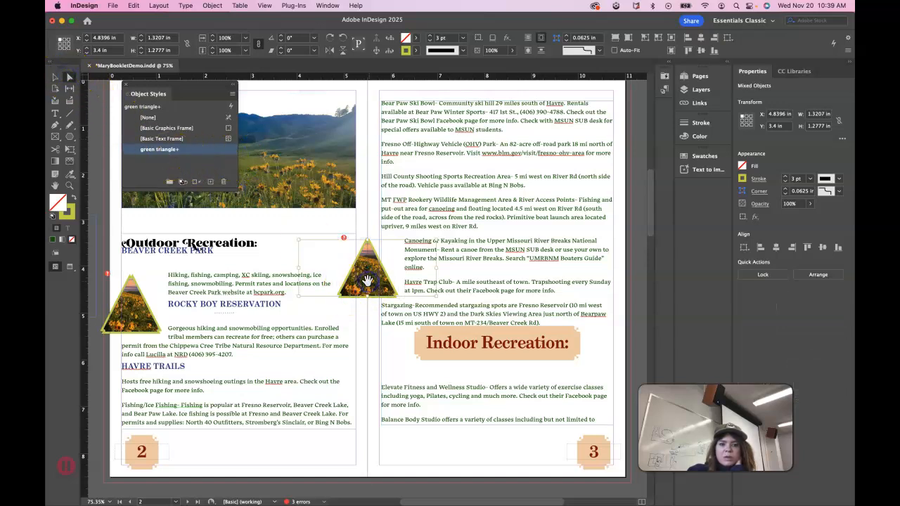
key("Delete")
left_click(367, 281)
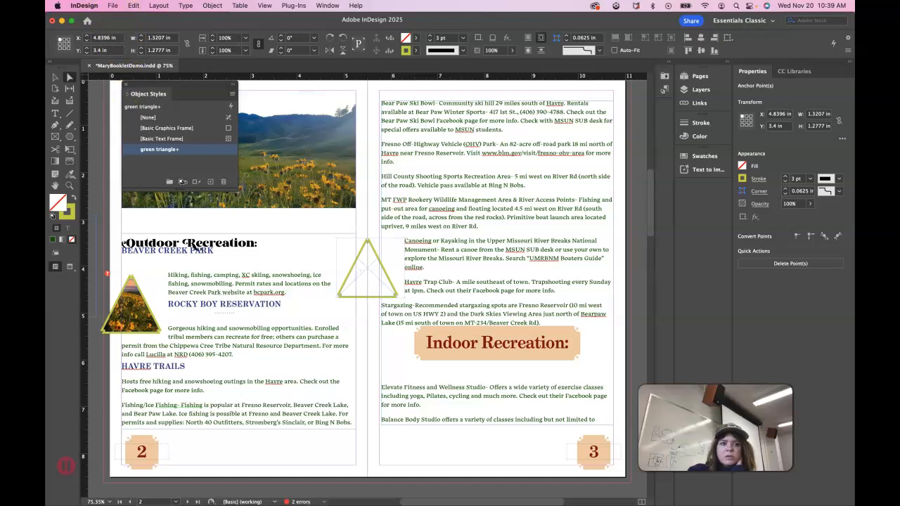
Step: Place Lake House.psd into the empty triangle frame and deselect it
left_click(113, 6)
left_click(121, 151)
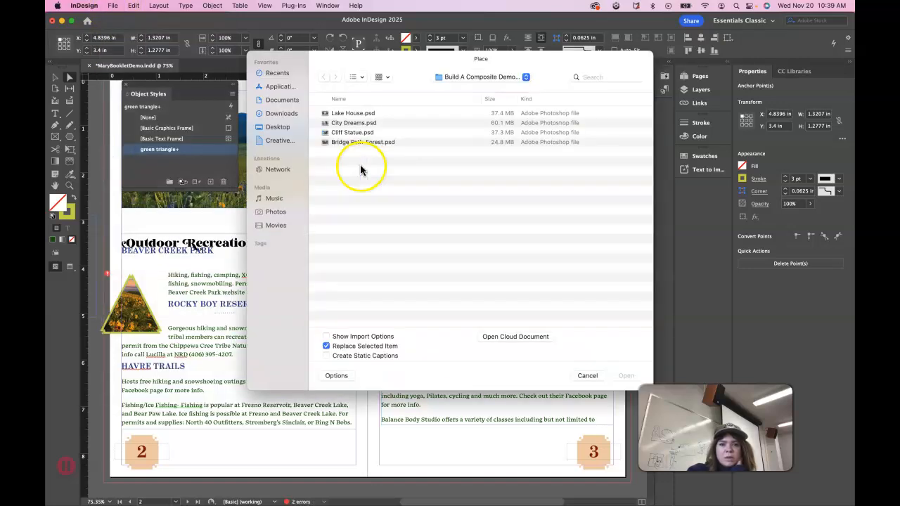
left_click(345, 116)
left_click(624, 376)
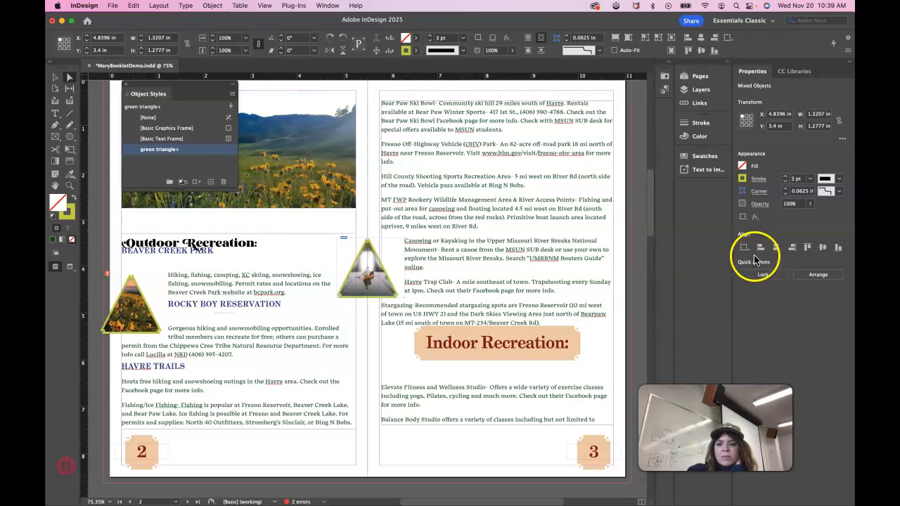
left_click(368, 282)
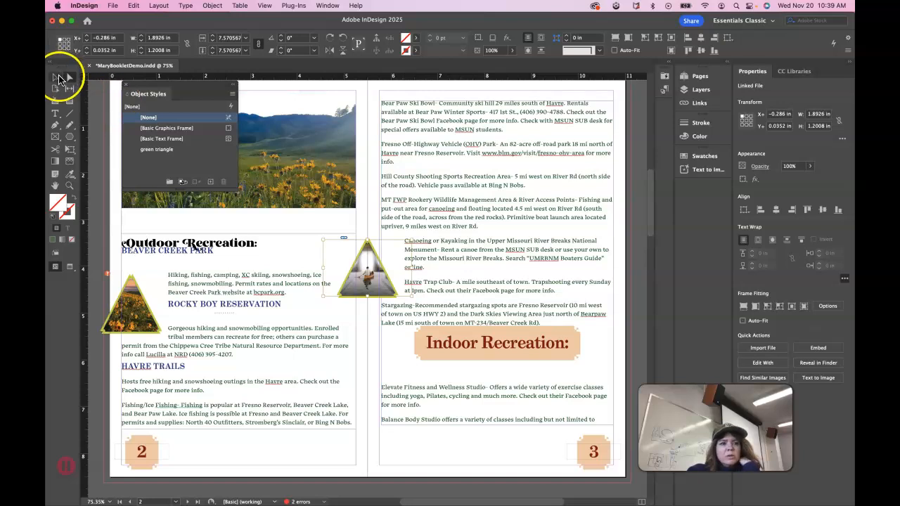
left_click(364, 220)
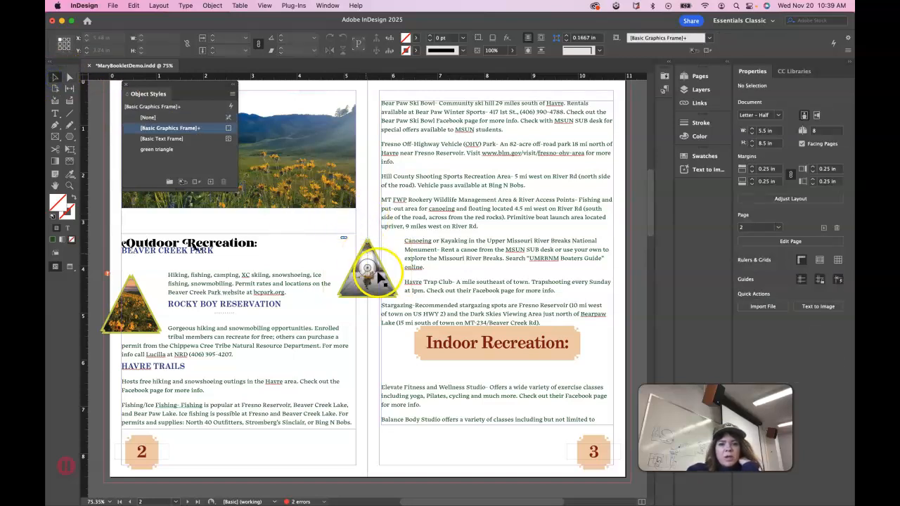
Step: Anchor the Lake House triangle at the start of page 3's Canoeing or Kayaking paragraph
left_click(388, 291)
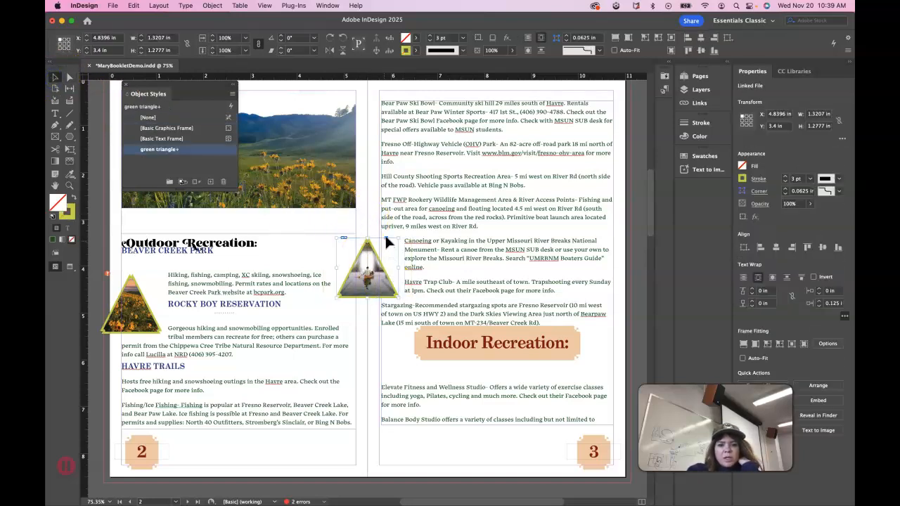
left_click(386, 238)
left_click_drag(402, 241, 402, 241)
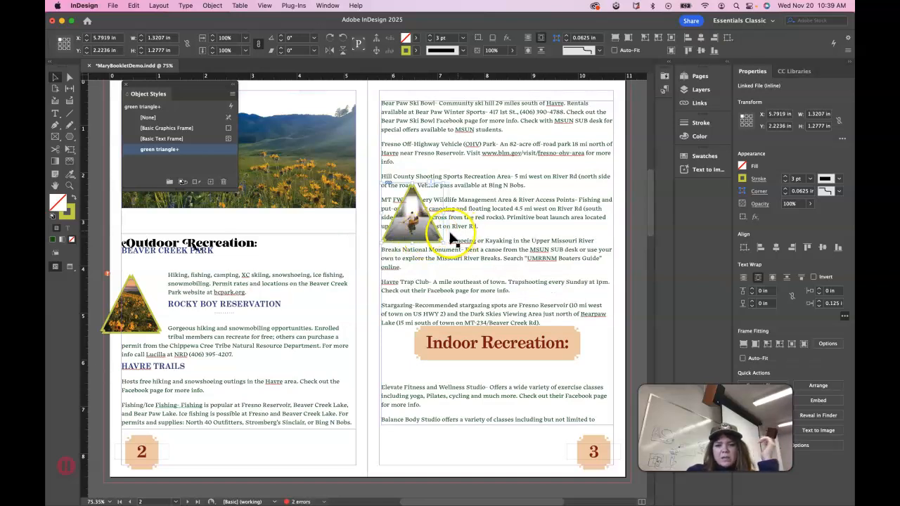
Step: Nudge the anchored Lake House triangle down to about Y 3.03 in, so that the Canoeing or Kayaking paragraph wraps beside it
left_click(445, 242)
key("Down")
key("Down")
key("Down")
key("Down")
key("Down")
key("Down")
key("Down")
key("Down")
key("Down")
key("Down")
key("Down")
key("Down")
key("Down")
key("Down")
key("Down")
key("Down")
key("Down")
key("Down")
key("Down")
key("Down")
key("Down")
key("Down")
key("Down")
key("Down")
key("Down")
key("Down")
key("Down")
key("Down")
key("Down")
key("Down")
key("Down")
key("Down")
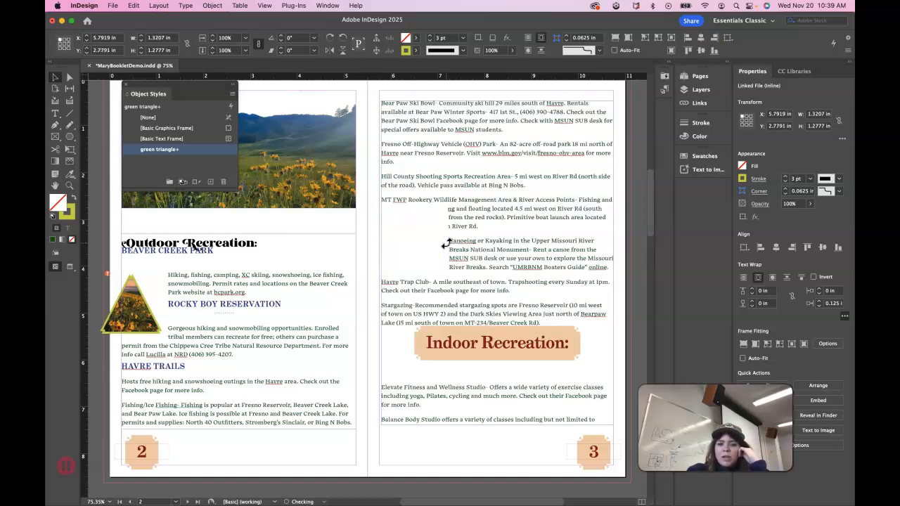
key("Down")
key("Down")
key("Down")
key("Down")
key("Down")
key("Down")
key("Down")
key("Down")
key("Down")
key("Down")
key("Down")
key("Down")
key("Down")
key("Down")
key("Down")
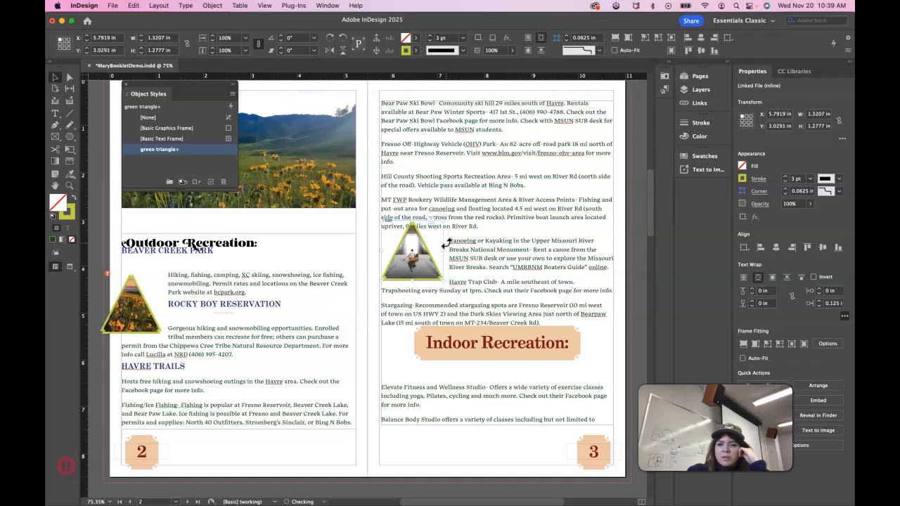
Step: Nudge the anchored Lake House triangle down to about Y 3.42 in beside the Canoeing and Havre Trap Club paragraphs, and deselect it
key("Down")
key("Down")
key("Down")
key("Down")
key("Down")
key("Down")
key("Down")
key("Down")
key("Down")
key("Down")
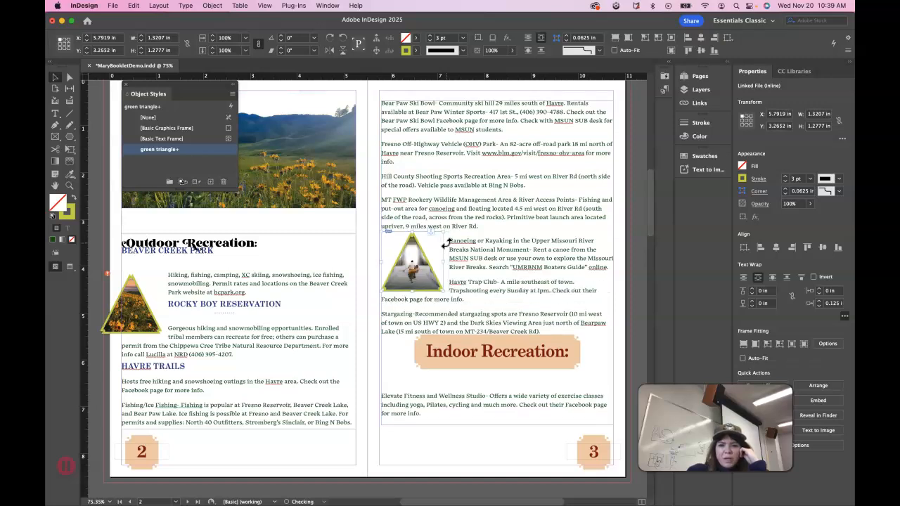
key("Down")
key("Down")
key("Down")
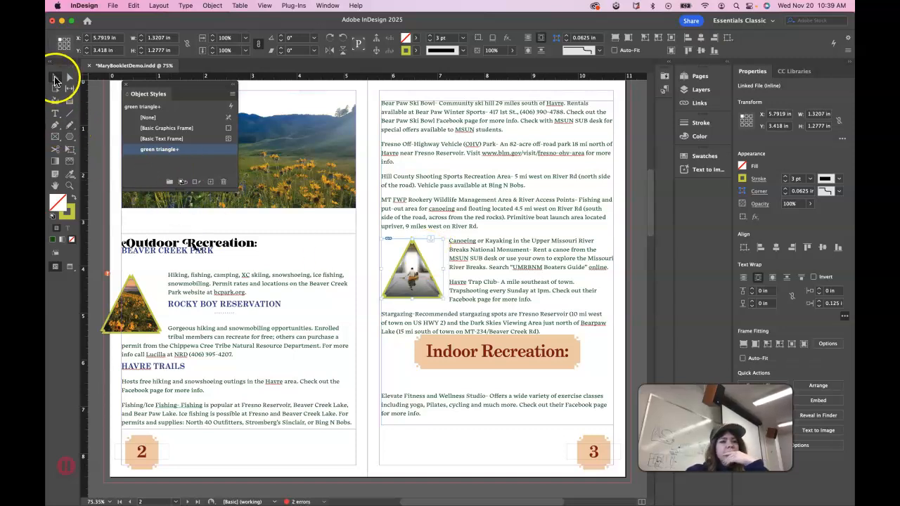
left_click(366, 383)
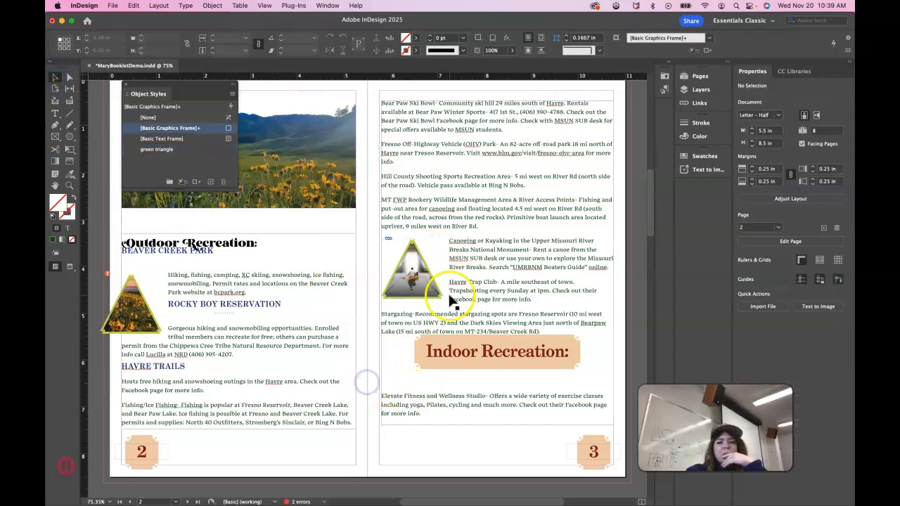
Step: Dismiss the McAfee alert and lower the top edge of page 3's text frame to Y 0.54 in, making it 6.85 in high
left_click(429, 296)
left_click(481, 264)
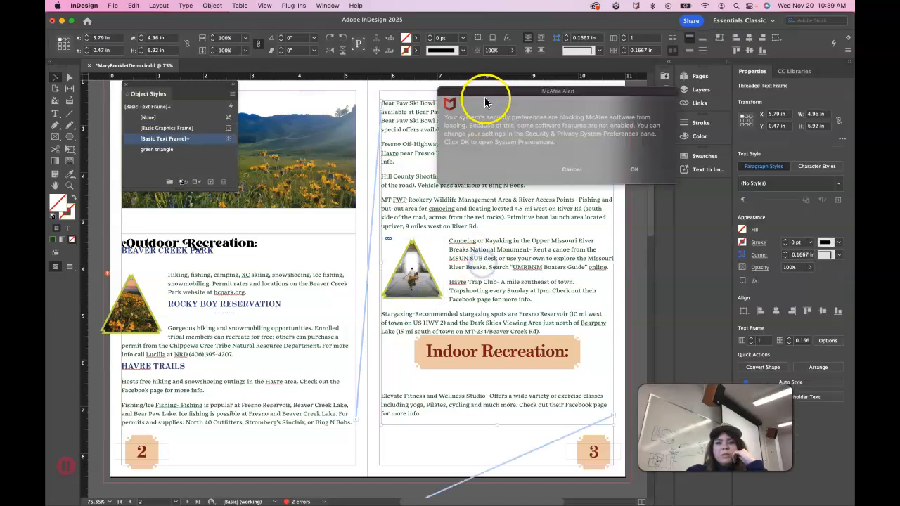
left_click(578, 173)
left_click(477, 108)
mouse_move(497, 101)
left_mouse_down()
mouse_move(497, 172)
mouse_move(497, 103)
left_mouse_up()
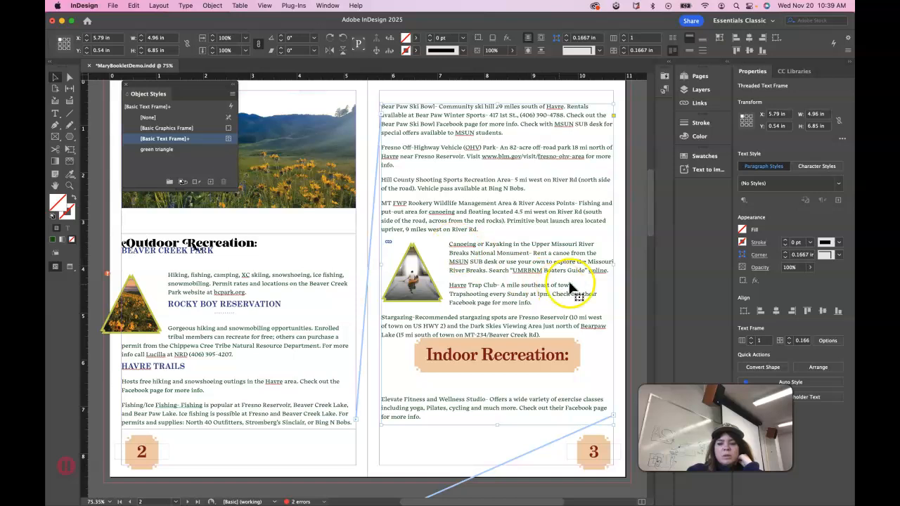
Step: Insert two blank lines before the Havre Trap Club paragraph to move it below the Lake House triangle
double_click(450, 285)
key("Return")
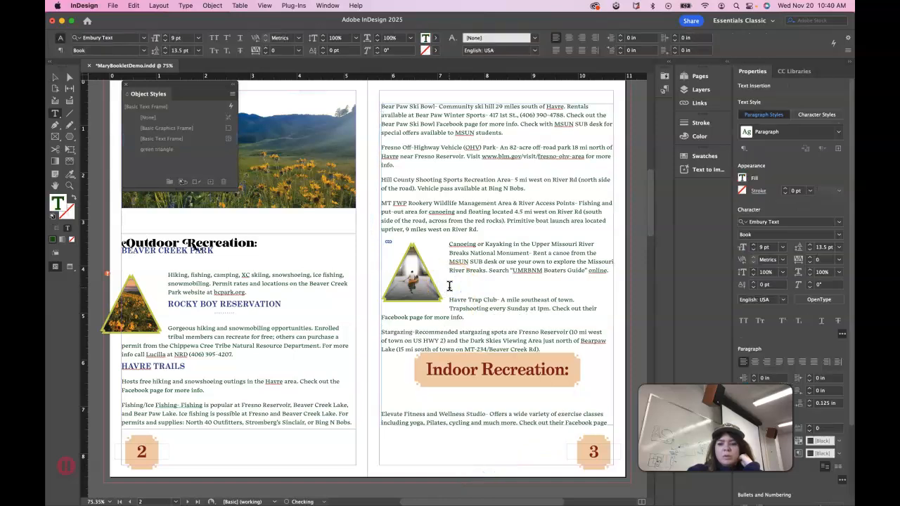
key("Return")
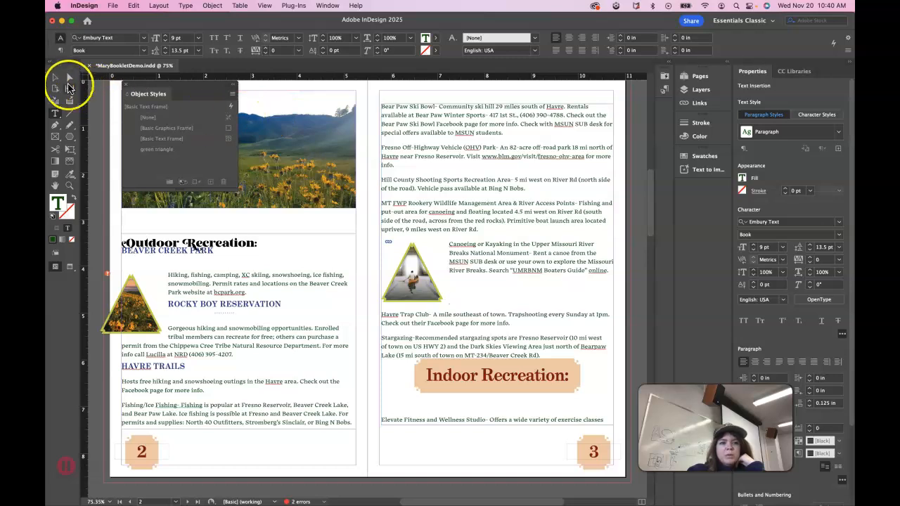
Step: Set the words "Canoeing or Kayaking" on page 3 in Embury Text Bold
left_click(57, 78)
left_click(470, 251)
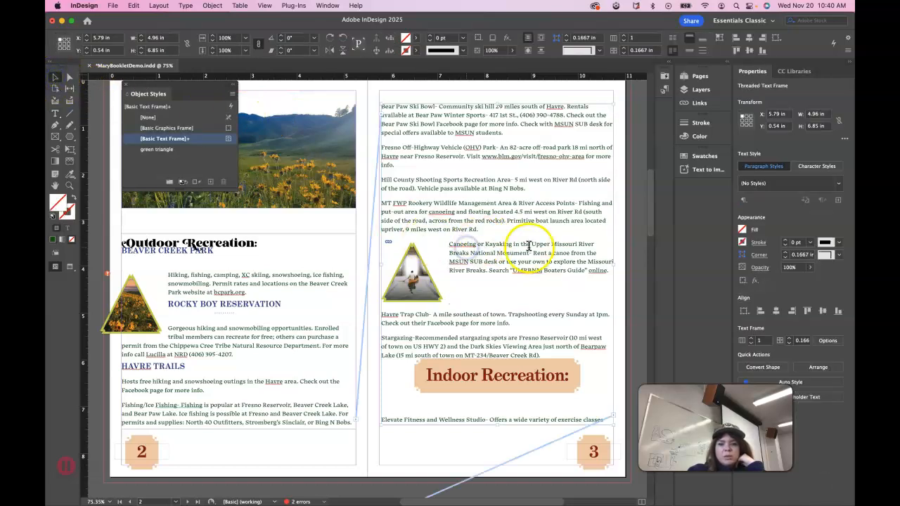
double_click(495, 246)
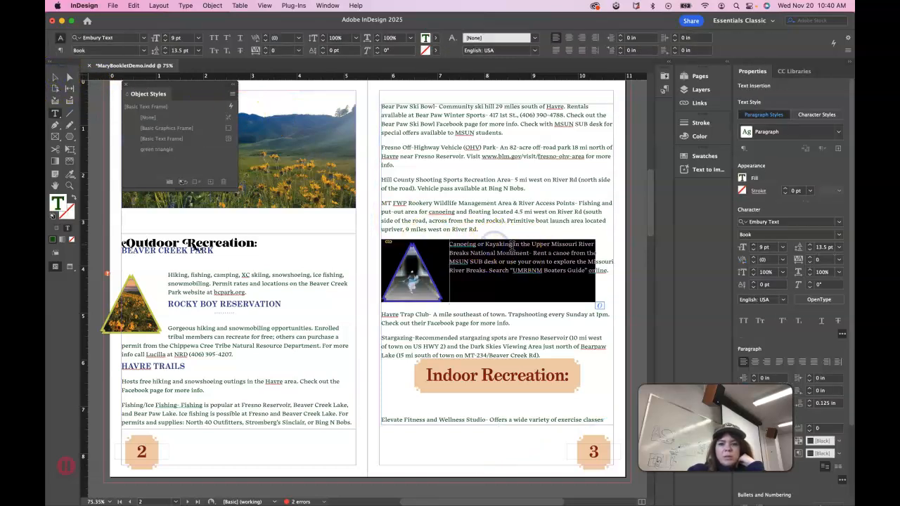
left_click(511, 244)
left_click_drag(511, 244, 470, 244)
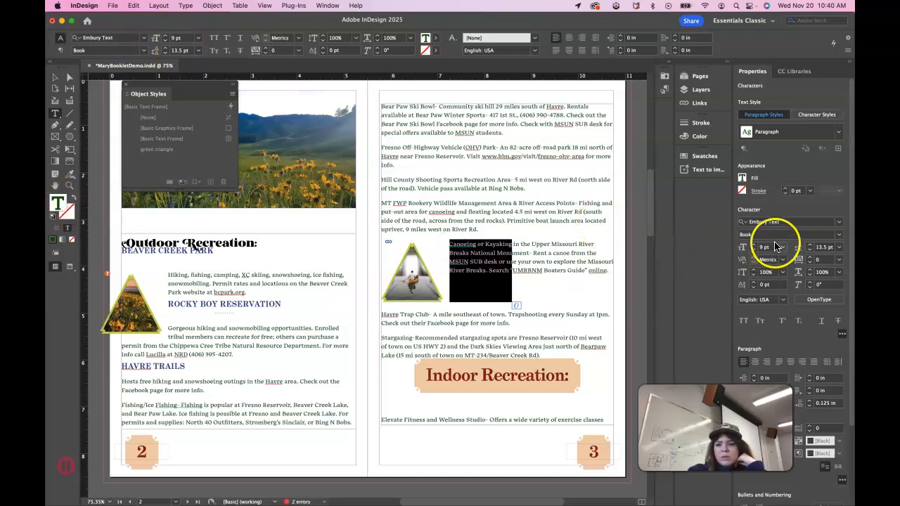
left_click(788, 234)
left_click(842, 239)
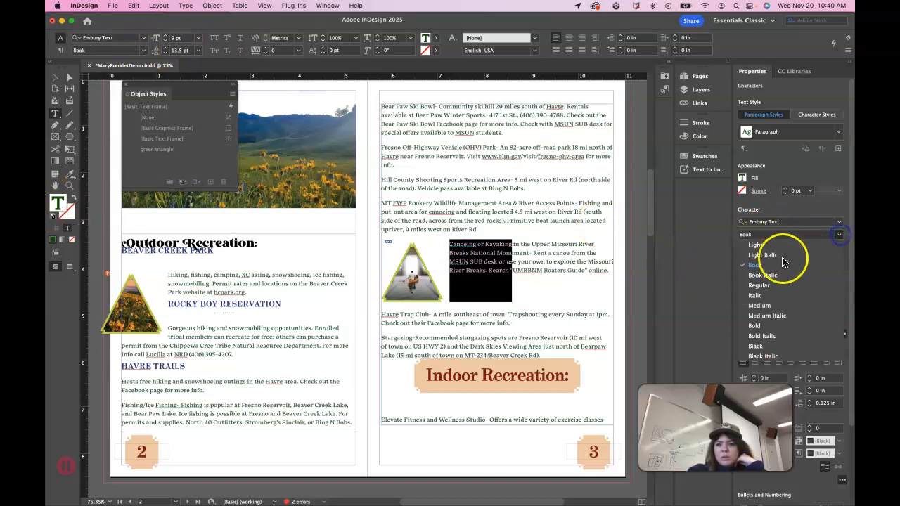
left_click(758, 328)
left_click(56, 78)
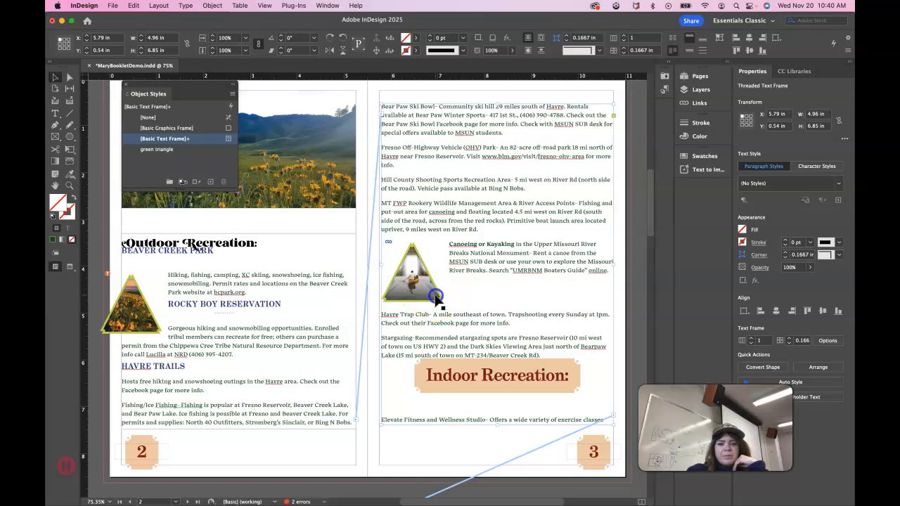
Step: Draw a new triangle with the Polygon tool above page 2's Outdoor Recreation heading and apply the green triangle object style
left_click(436, 299)
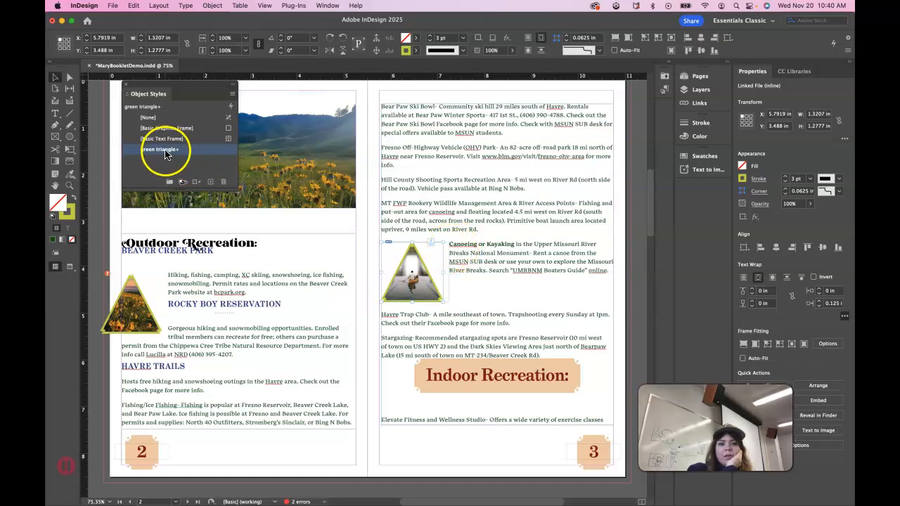
left_click(70, 136)
left_click_drag(104, 203, 131, 243)
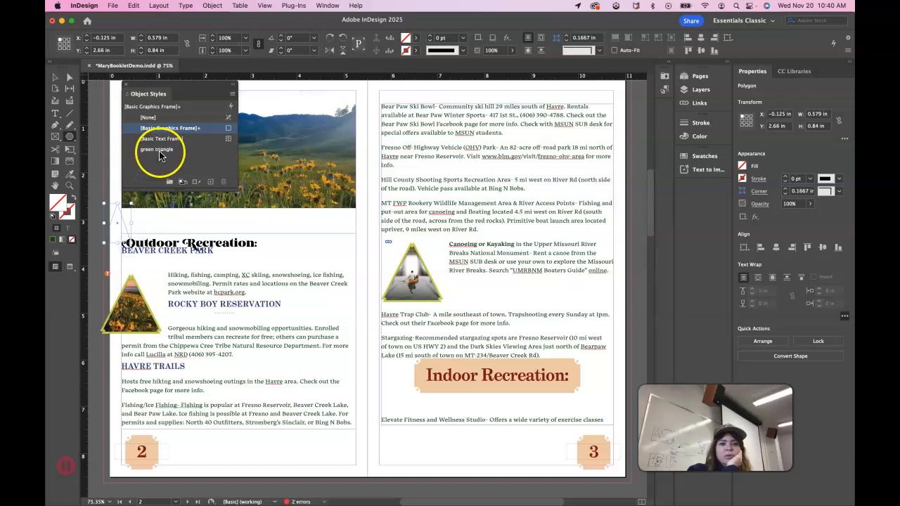
left_click(159, 149)
Step: Open the green triangle style's options and review its fill, stroke, corner, and size and position settings
left_click(168, 150)
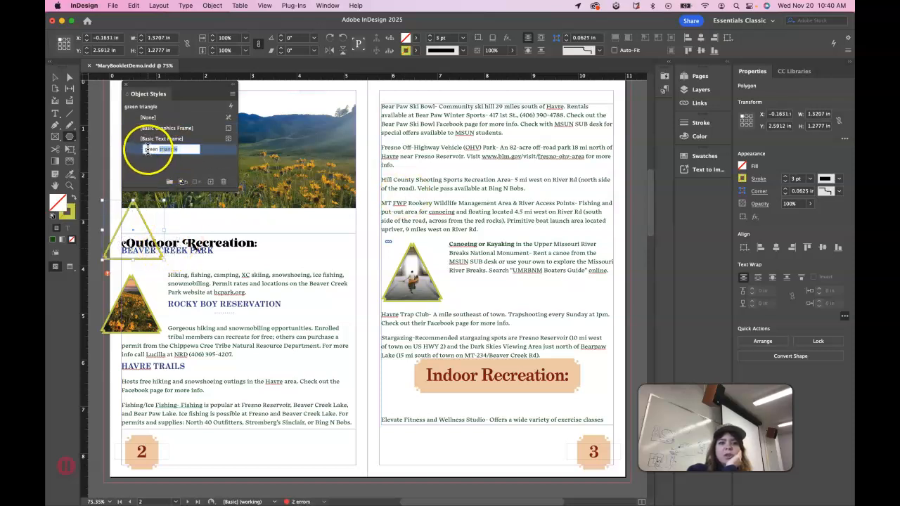
double_click(139, 154)
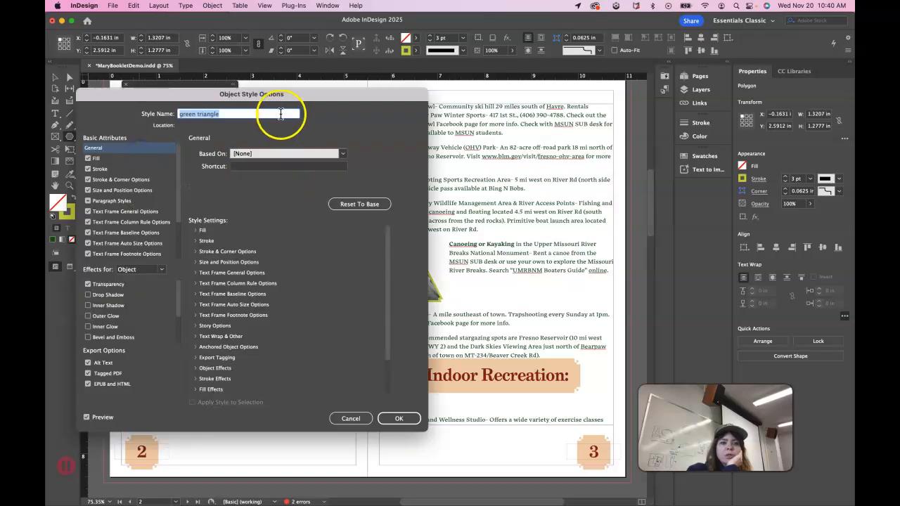
left_click_drag(281, 94, 443, 124)
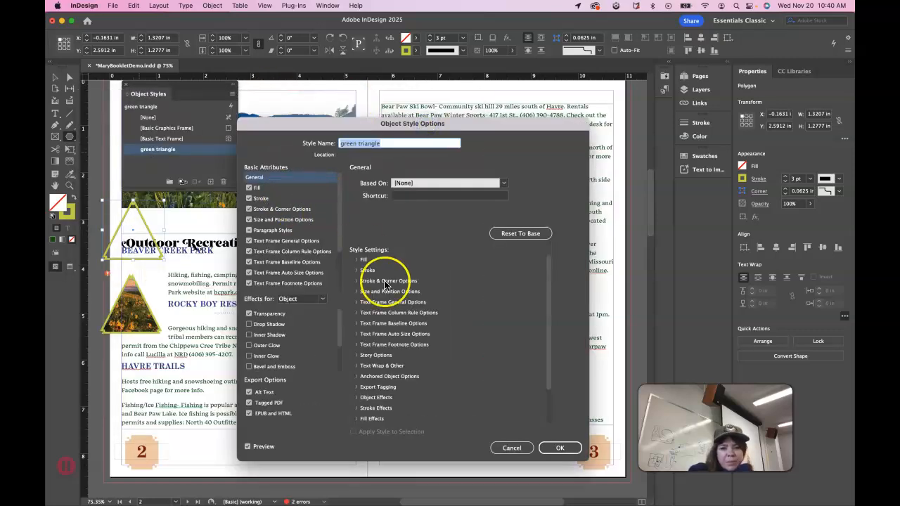
left_click(357, 260)
left_click(365, 271)
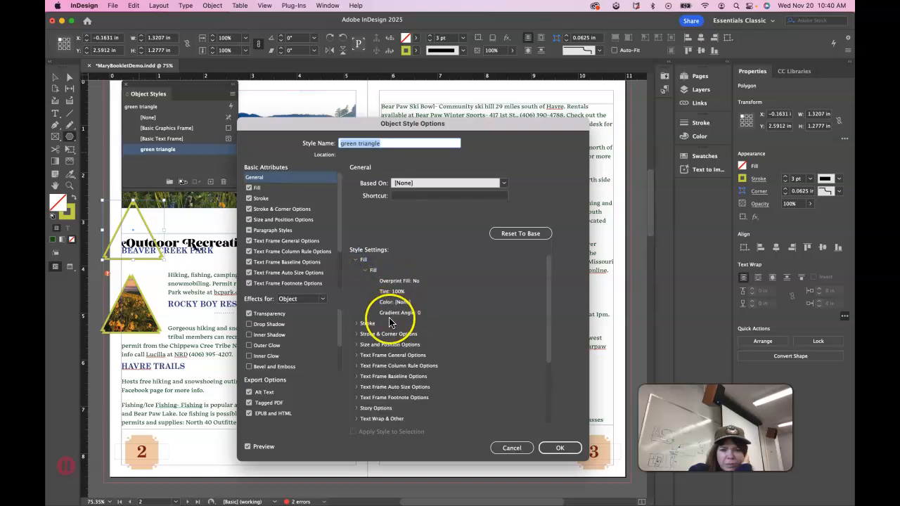
left_click(260, 187)
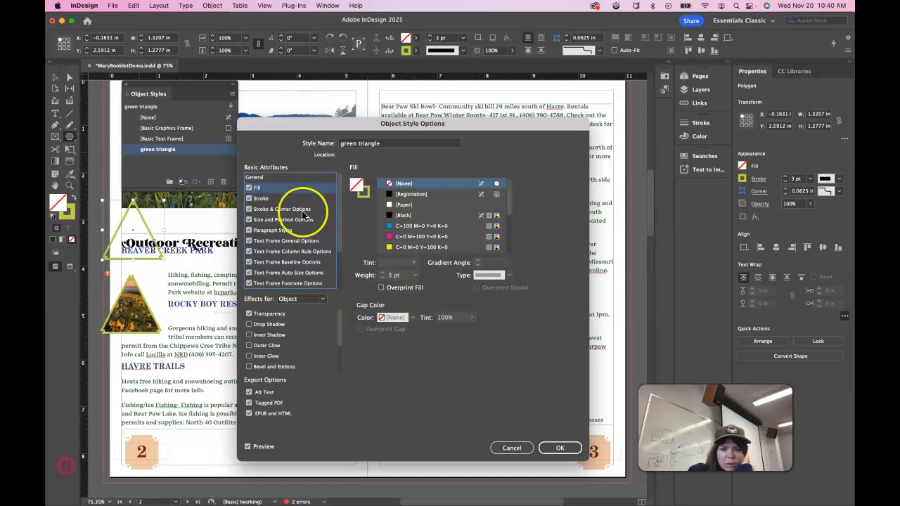
left_click(260, 198)
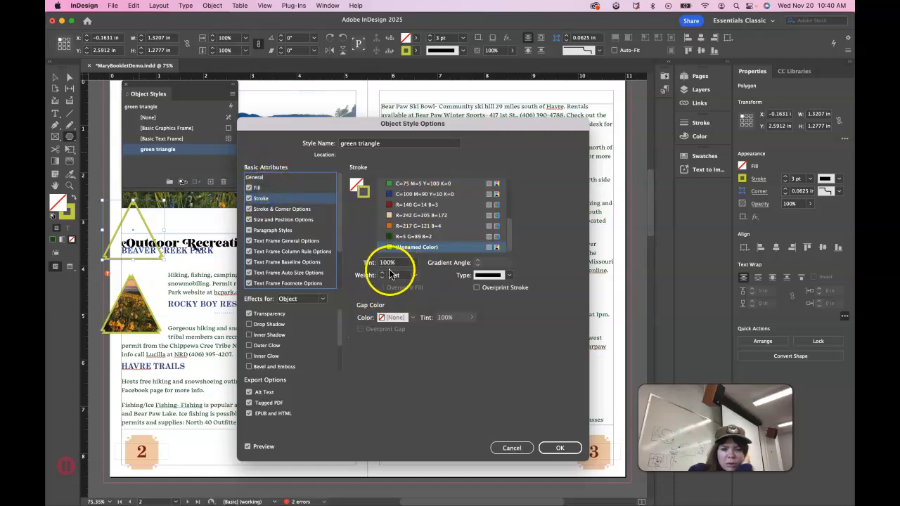
left_click(267, 209)
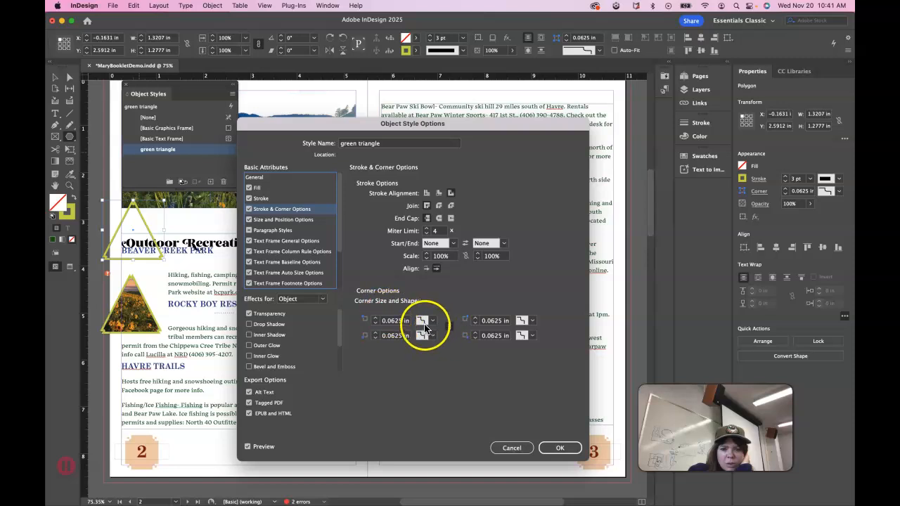
left_click(280, 219)
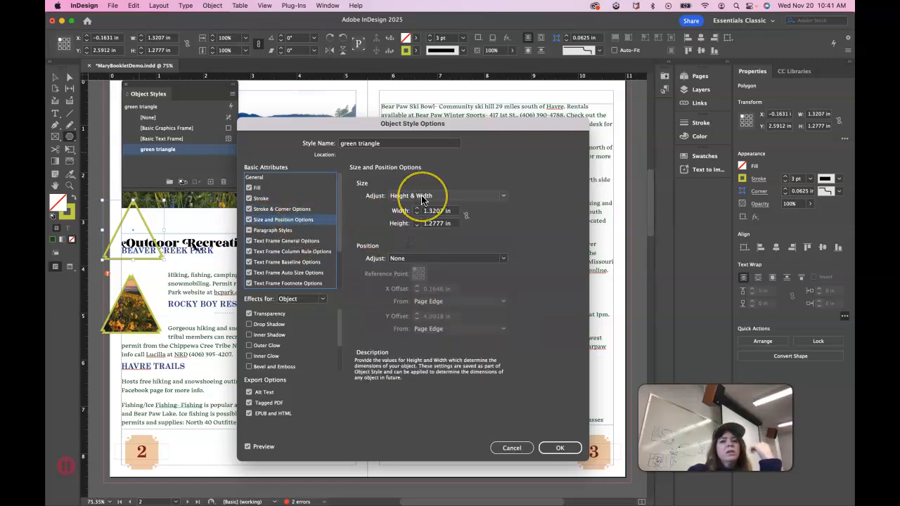
Step: Look through the position adjustment choices and the paragraph styles available to the green triangle style
left_click(434, 257)
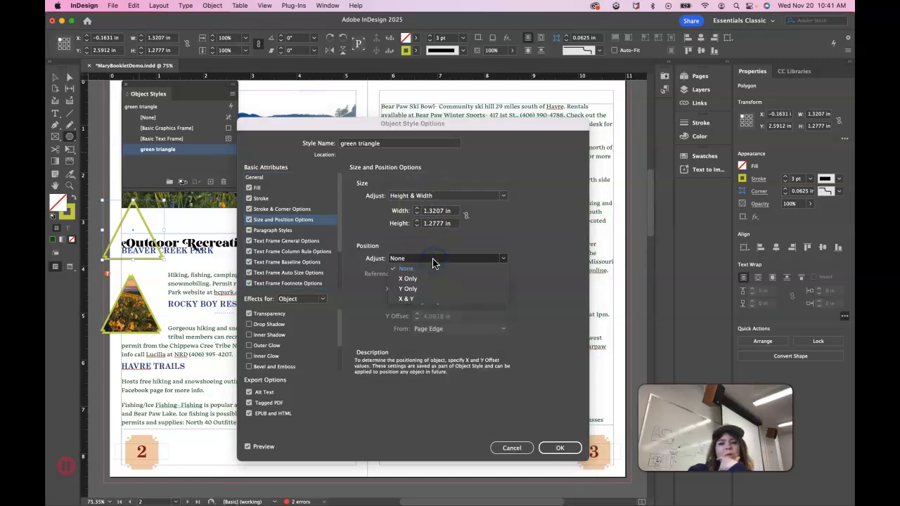
left_click(434, 263)
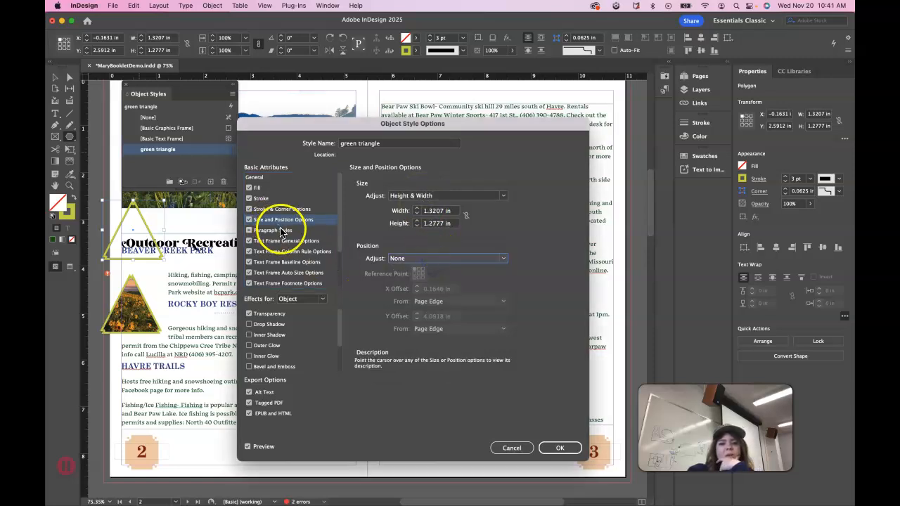
left_click(279, 230)
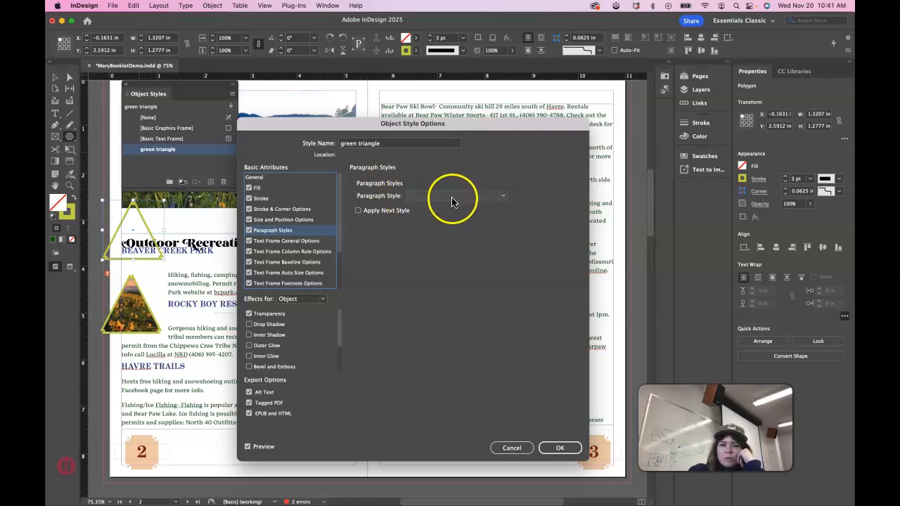
left_click(454, 197)
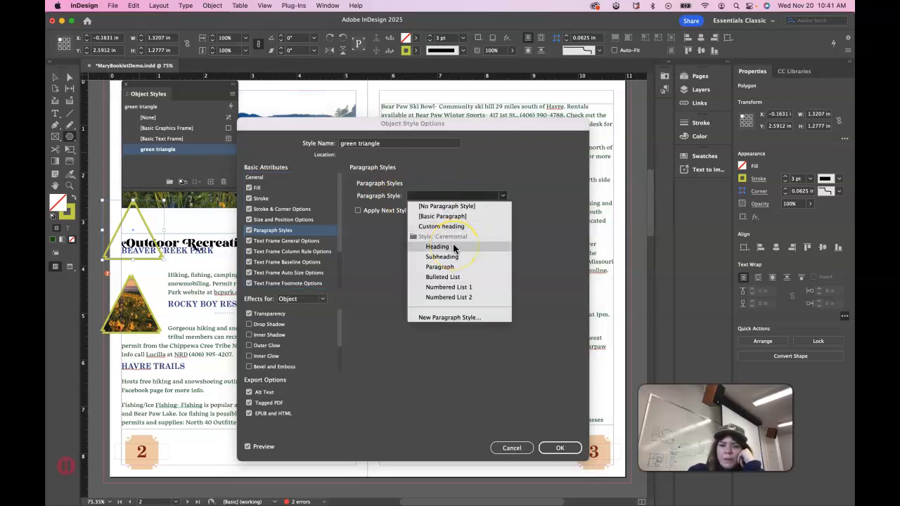
left_click(373, 237)
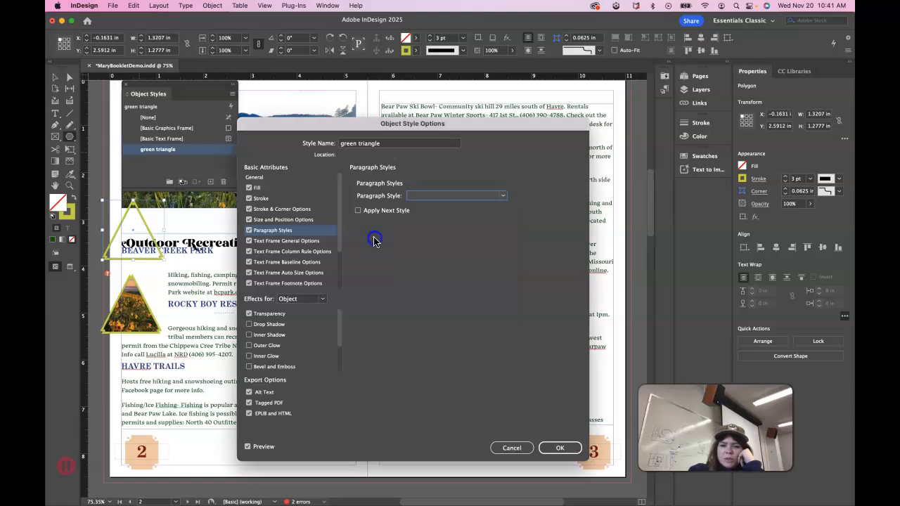
Step: Review the green triangle style's text frame general options, including the column types, and try the Ignore Text Wrap option
left_click(285, 242)
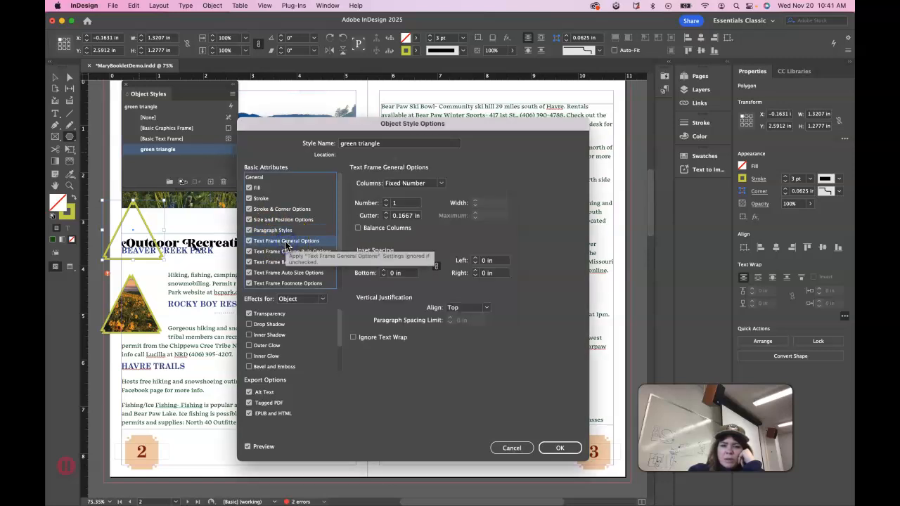
left_click(443, 184)
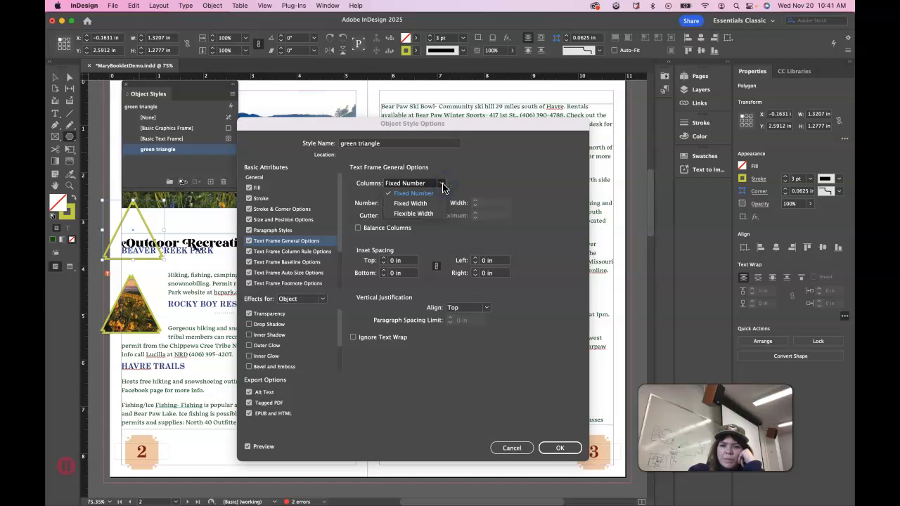
left_click(443, 184)
left_click(443, 184)
left_click(443, 184)
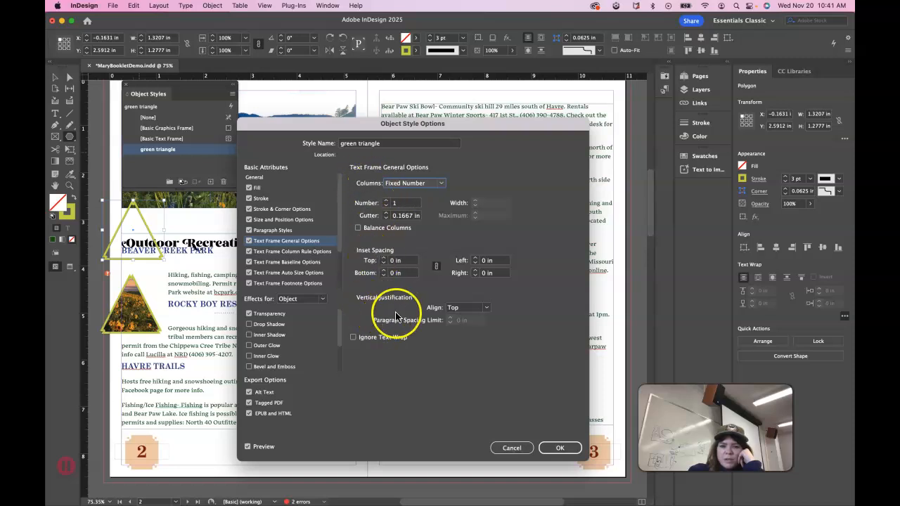
left_click(281, 253)
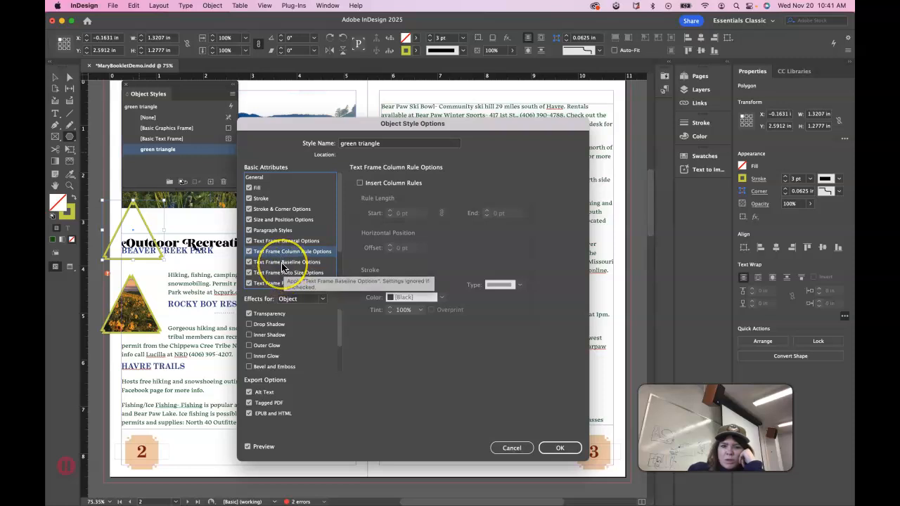
left_click(280, 241)
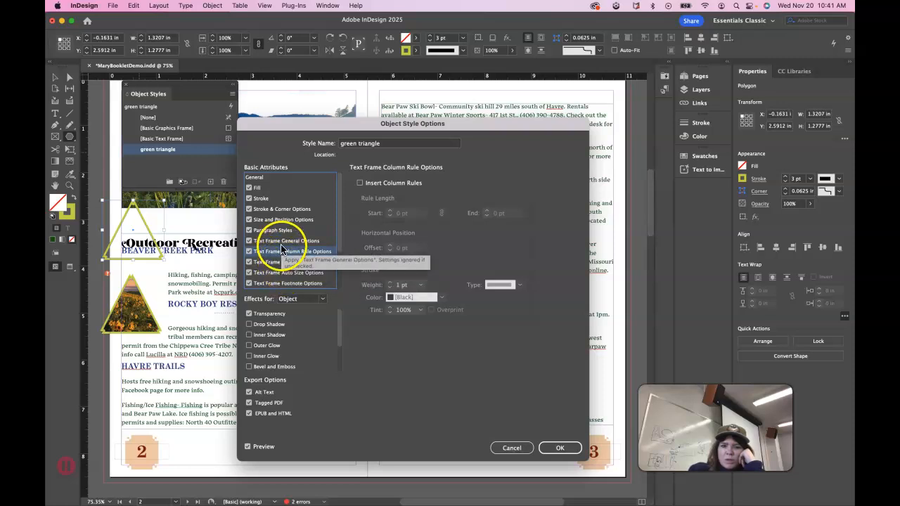
left_click(354, 338)
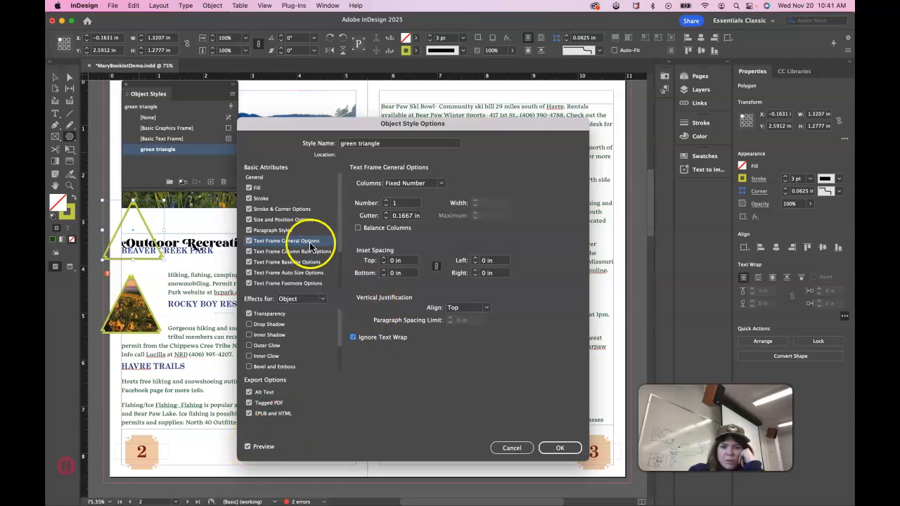
left_click(353, 338)
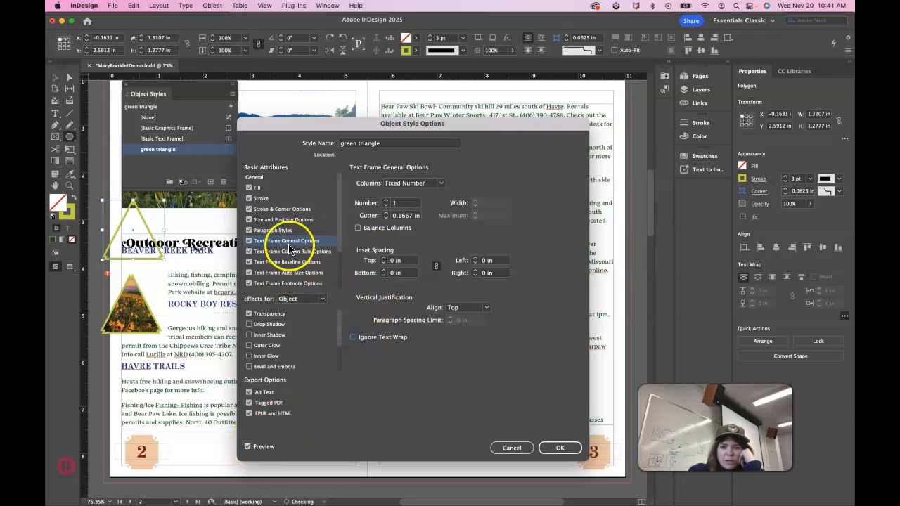
Step: Review the style's column rule, baseline, auto size and footnote options, and close the style options without saving
left_click(292, 251)
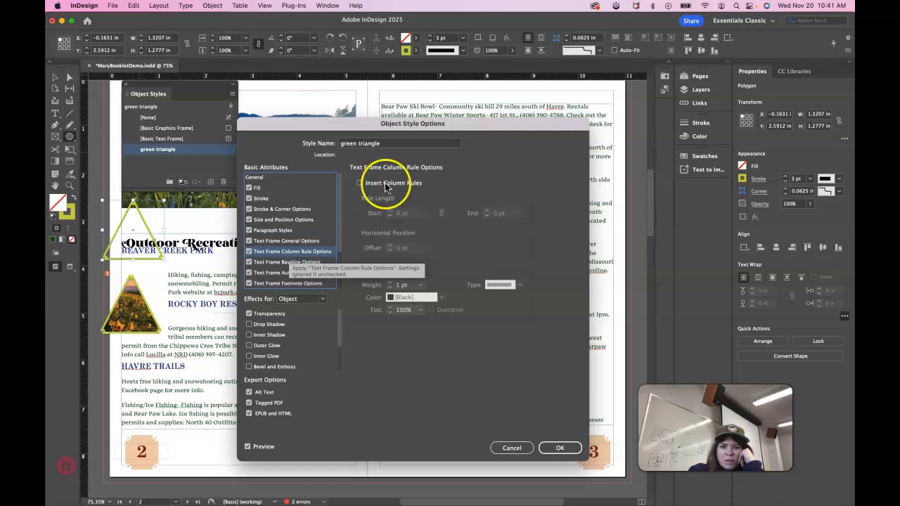
left_click(360, 183)
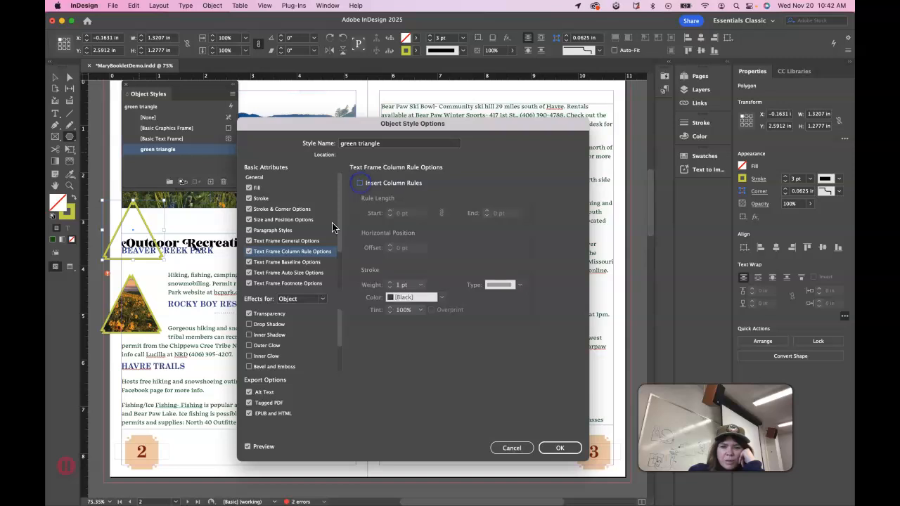
left_click(281, 262)
left_click(424, 197)
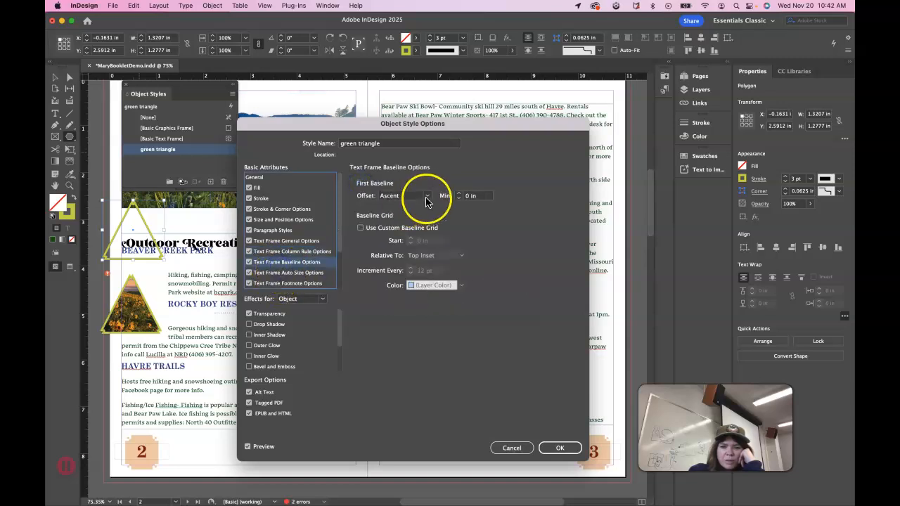
left_click(423, 196)
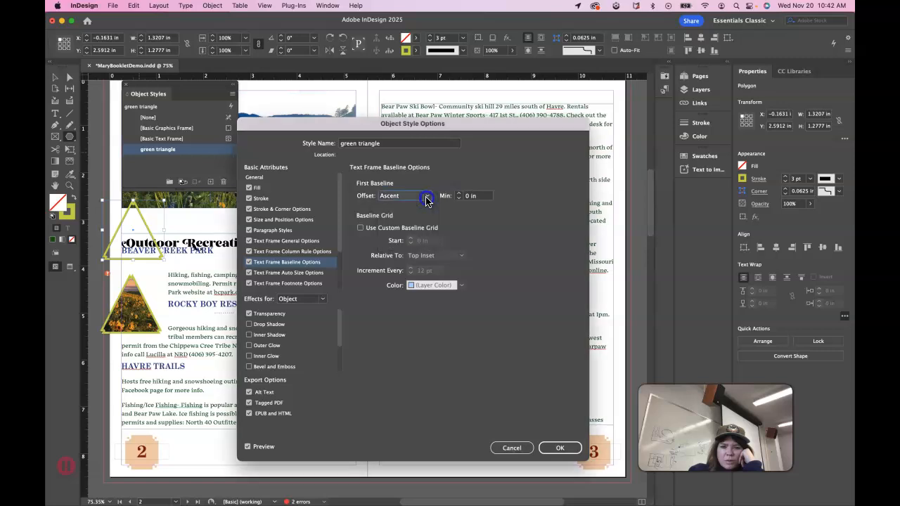
left_click(303, 273)
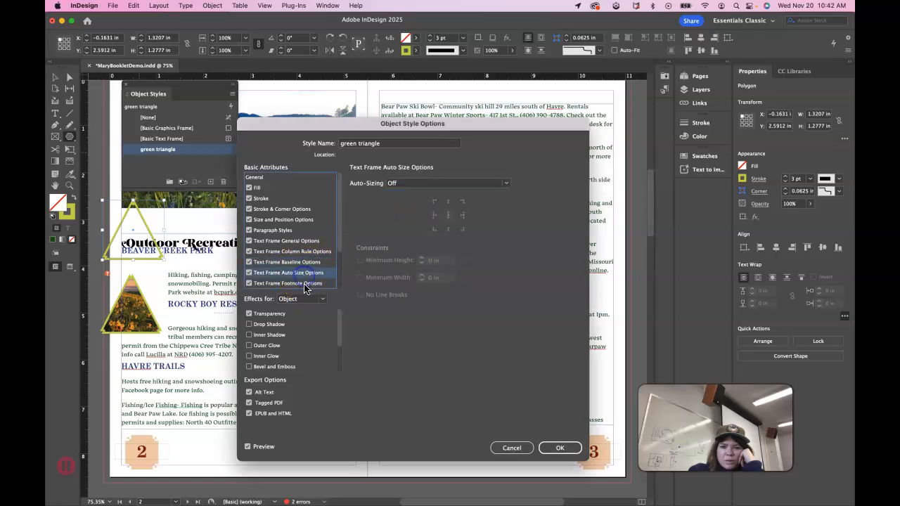
left_click(305, 283)
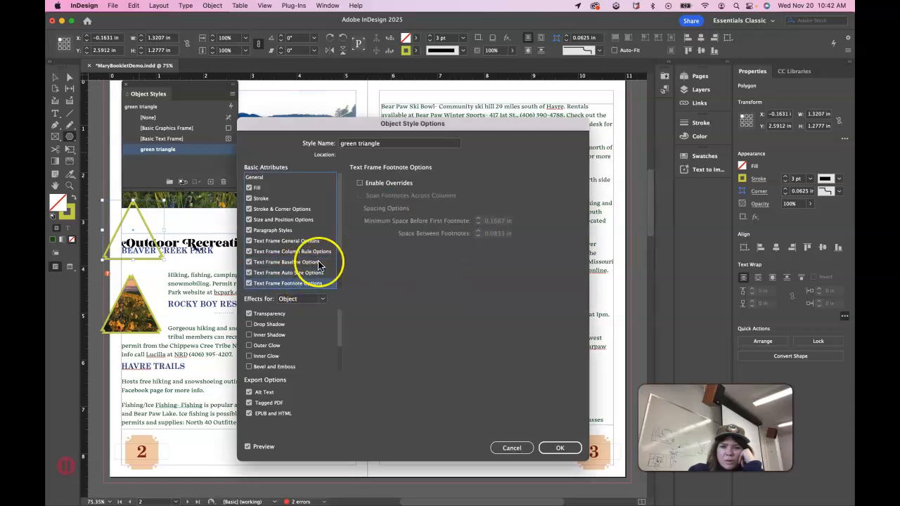
left_click(512, 448)
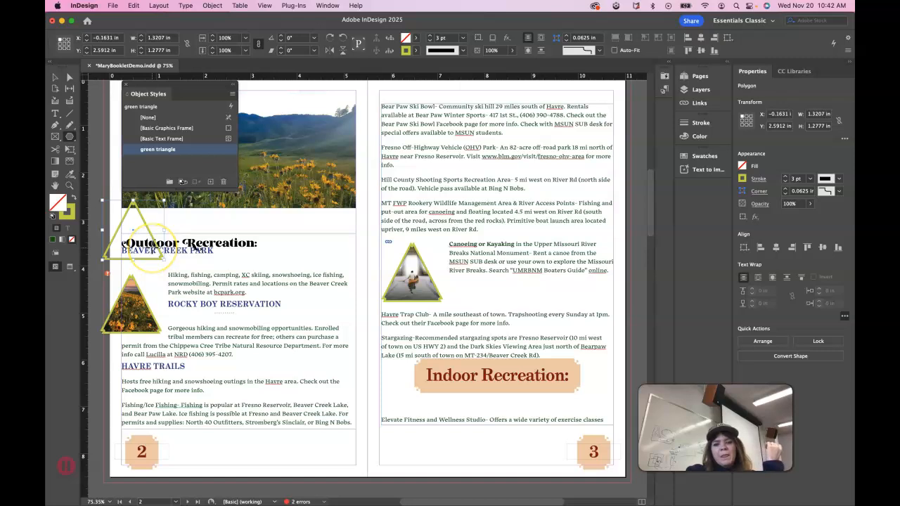
Step: Delete the empty green triangle above page 2's Outdoor Recreation heading and return to the Selection tool
key("Delete")
left_click(152, 315)
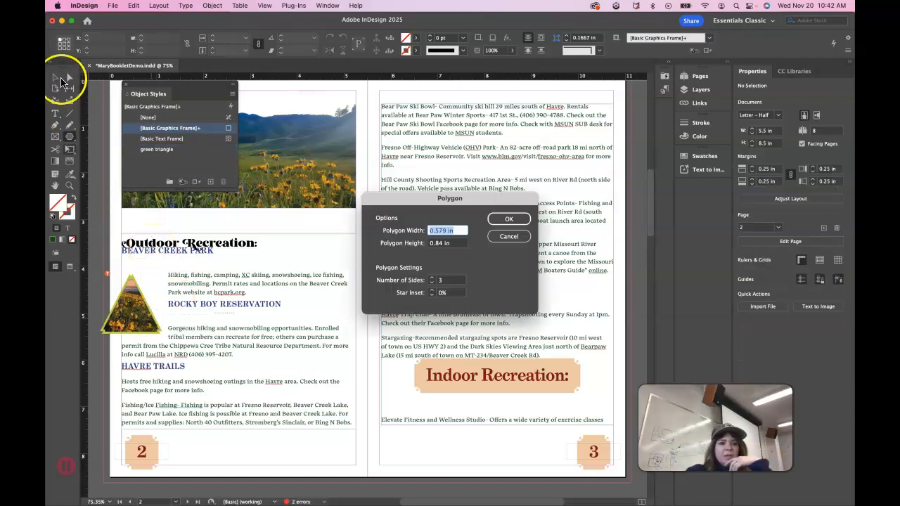
left_click(509, 236)
left_click(55, 79)
left_click(109, 331)
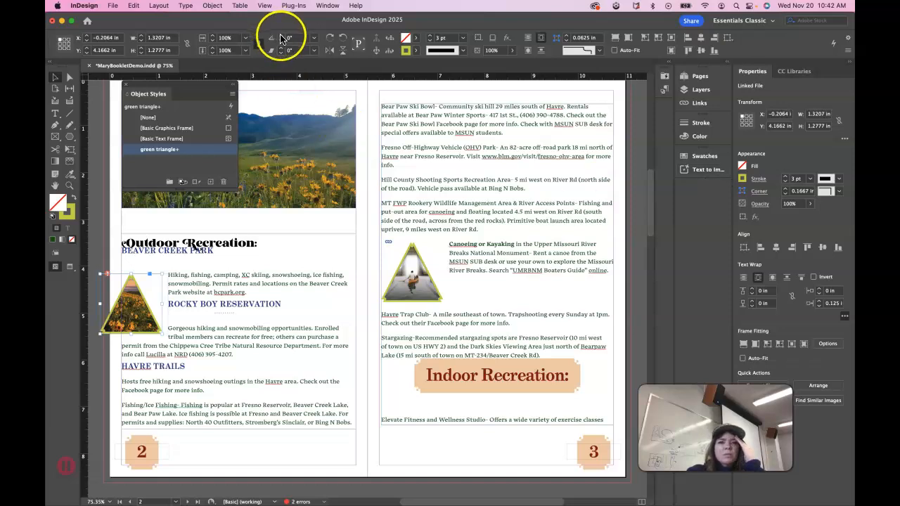
left_click(328, 5)
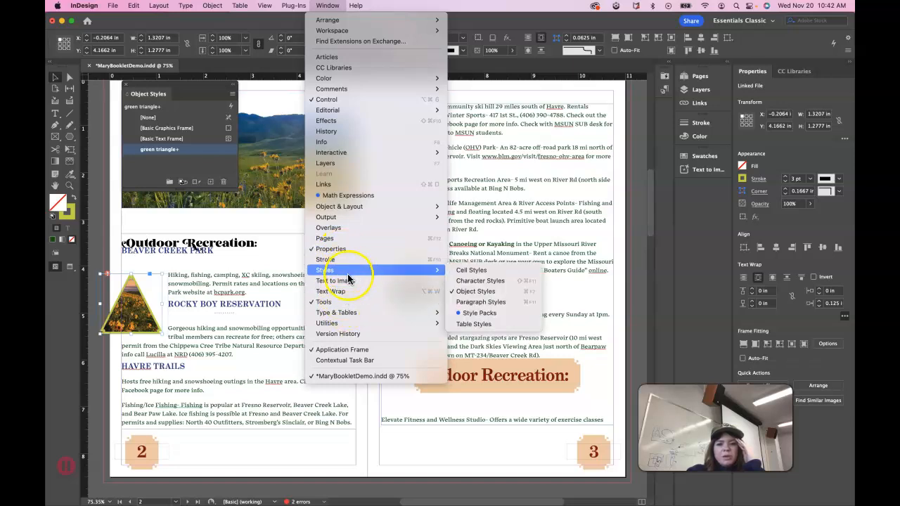
left_click(59, 77)
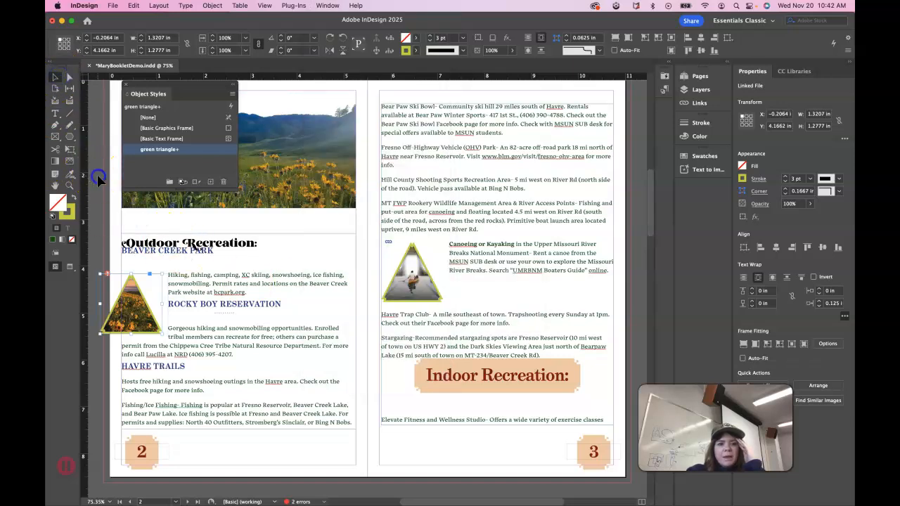
left_click(97, 174)
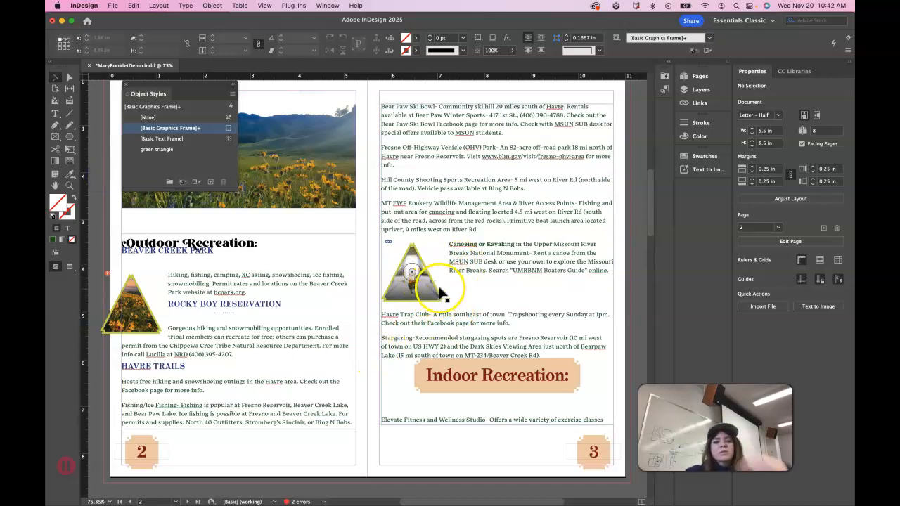
Step: Anchor page 2's triangular flower photo to the start of the Hiking paragraph under Beaver Creek Park
left_click(153, 334)
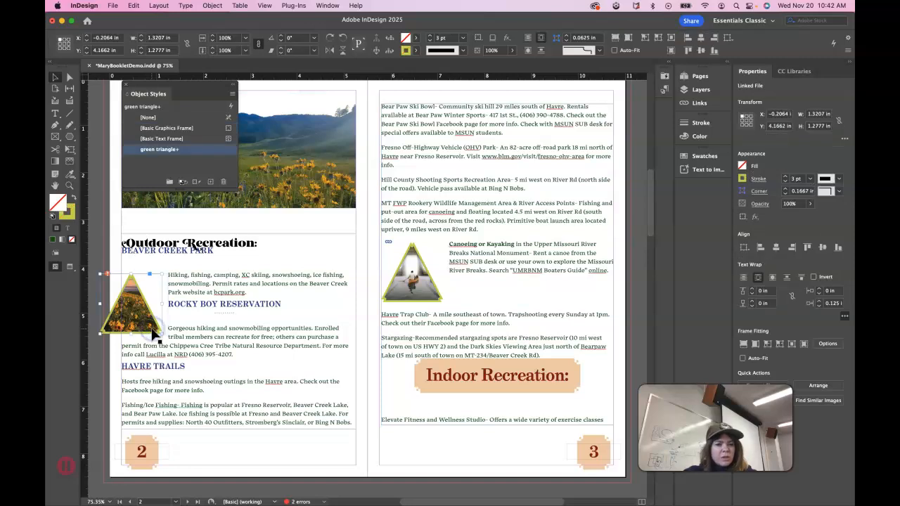
left_click_drag(148, 274, 167, 275)
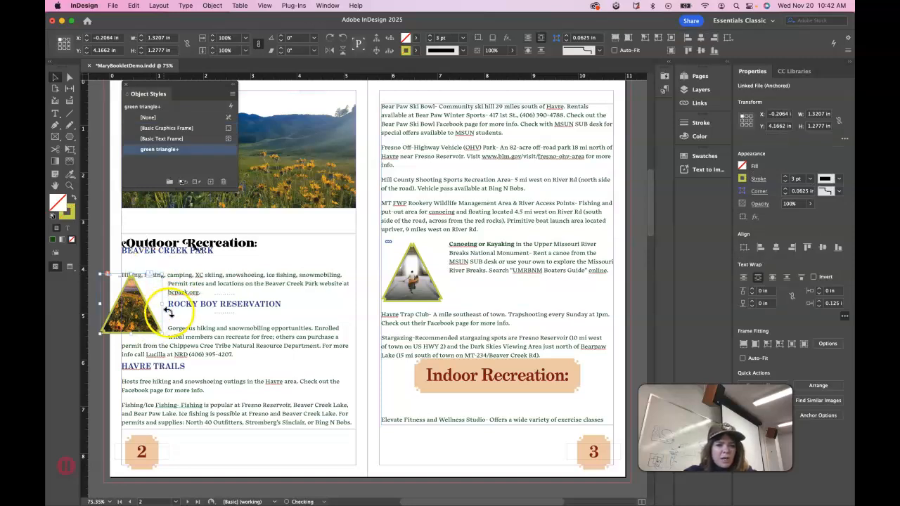
left_click(169, 297)
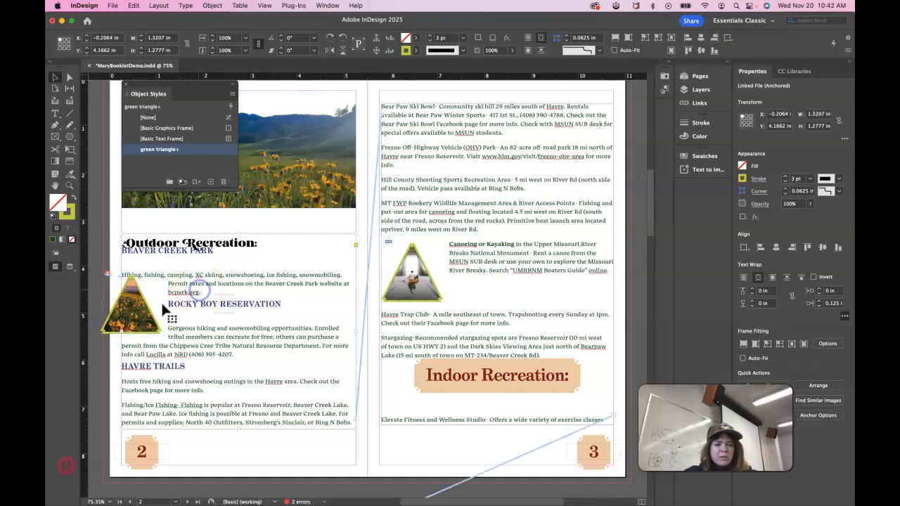
Step: Narrow page 2's Outdoor Recreation text frame by moving its left edge inward to about 1.1 in on the ruler
left_click(120, 228)
left_click(161, 235)
left_click(125, 307)
left_click_drag(125, 308, 162, 328)
Step: Nudge the anchored triangle photo left into the margin beside the text frame, to X -0.2886 in
left_click(155, 328)
key("shift+Left")
key("shift+Left")
key("shift+Left")
key("shift+Left")
key("shift+Left")
key("shift+Left")
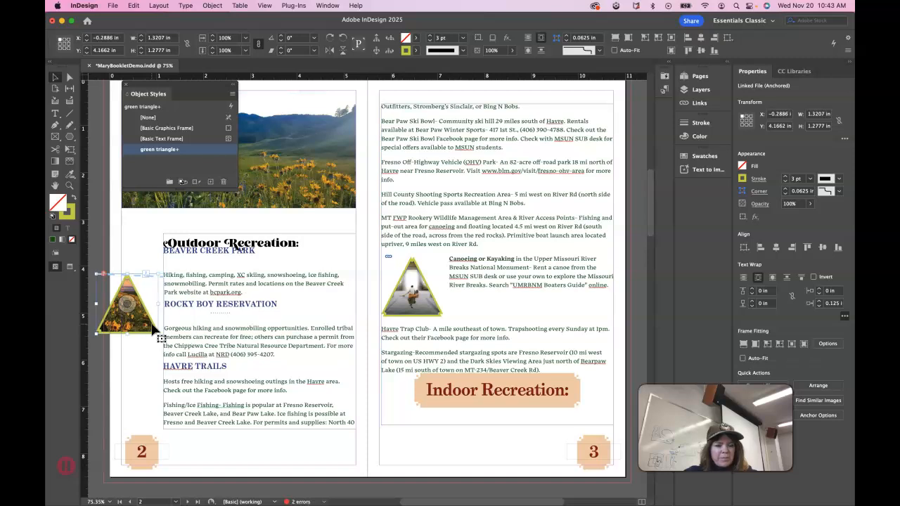
Step: Try the anchored triangle photo farther right inside the text frame, and bring it back to X -0.2886 in
key("shift+Right")
key("shift+Right")
key("shift+Right")
key("shift+Right")
key("shift+Right")
key("shift+Right")
key("shift+Right")
key("shift+Right")
key("shift+Right")
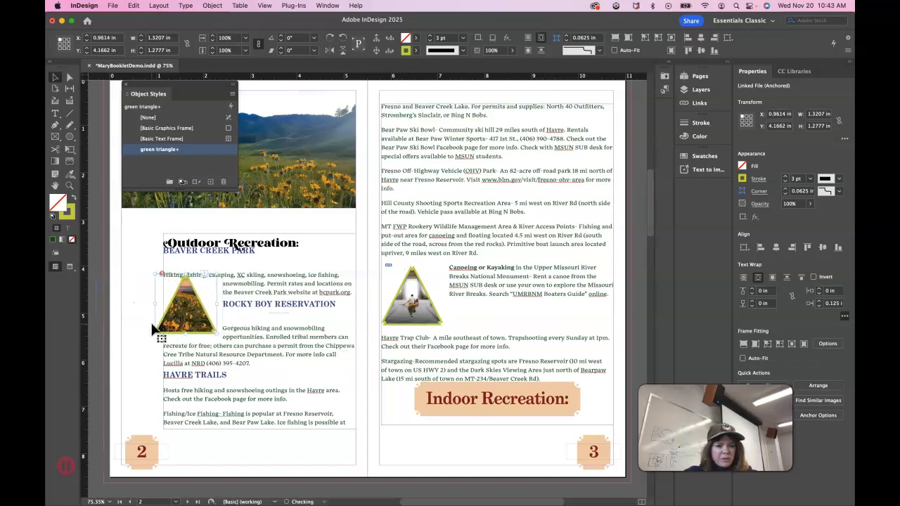
key("shift+Right")
key("shift+Right")
key("shift+Left")
key("shift+Left")
key("shift+Left")
key("shift+Left")
key("shift+Left")
key("shift+Left")
key("shift+Left")
key("shift+Left")
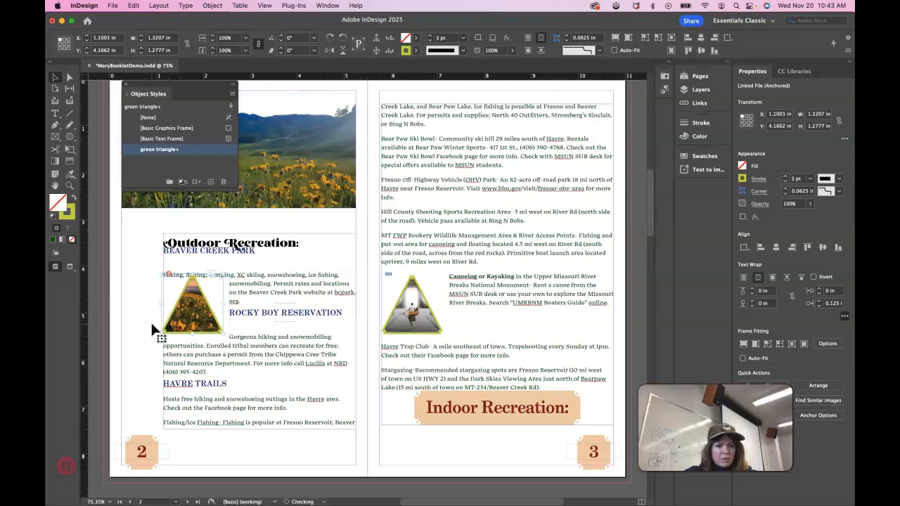
key("shift+Left")
key("shift+Left")
key("shift+Left")
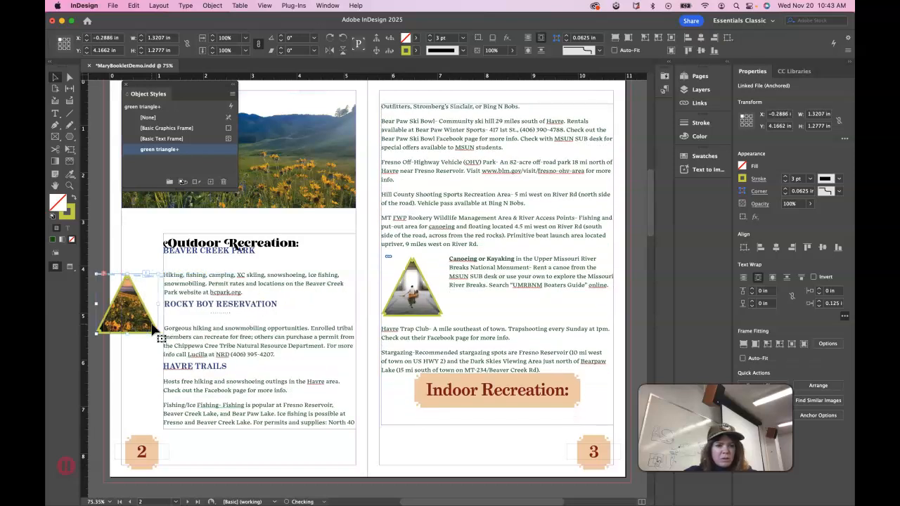
Step: Switch to Safari and look through Adobe's Object styles help page for InDesign
left_click(369, 492)
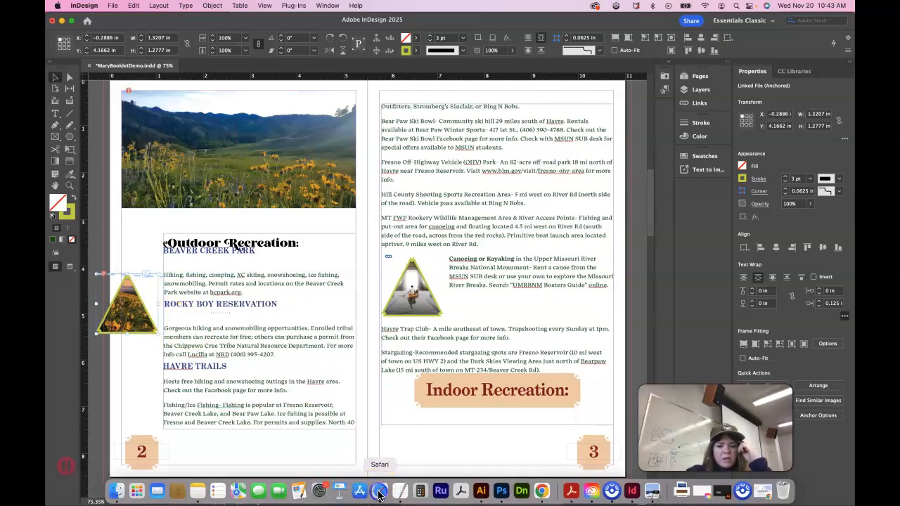
scroll(582, 191, "up", 15)
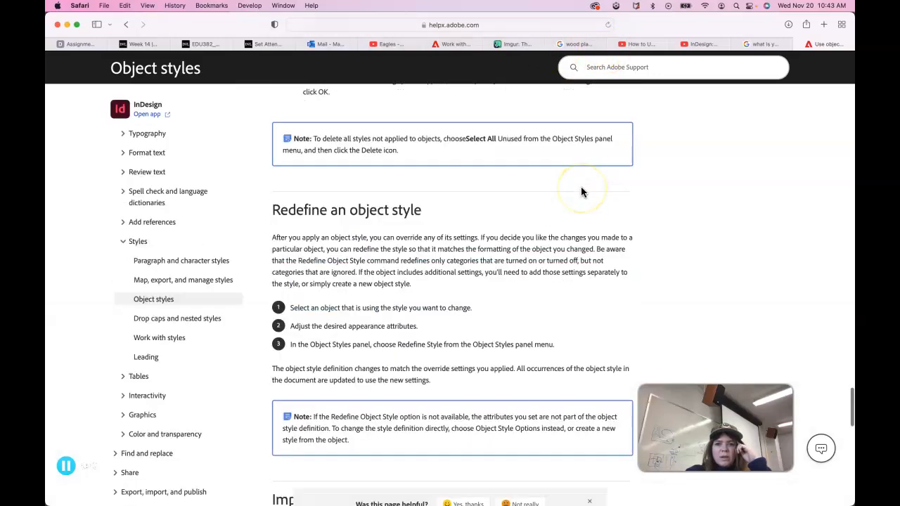
scroll(581, 191, "up", 15)
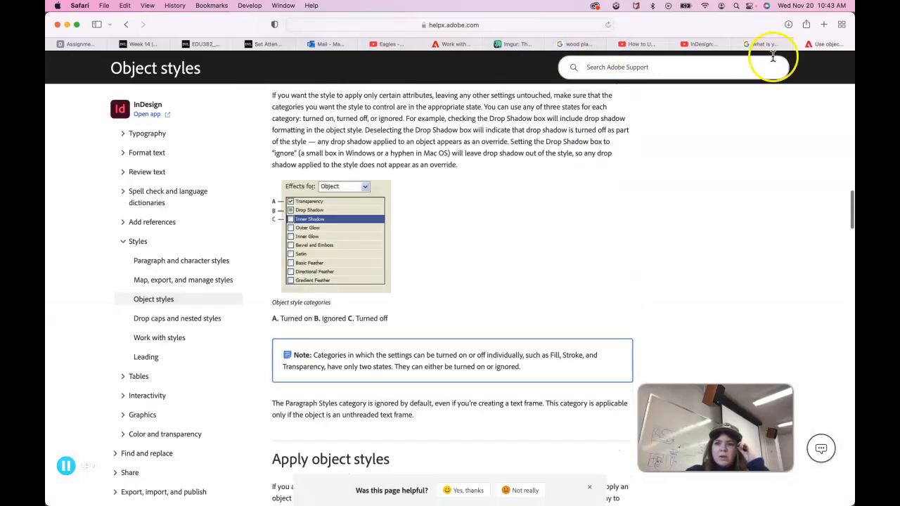
Step: Skim the YouTube tutorial "InDesign: Anchoring Graphics to Text" up to 3:03 and show its web address
left_click(703, 44)
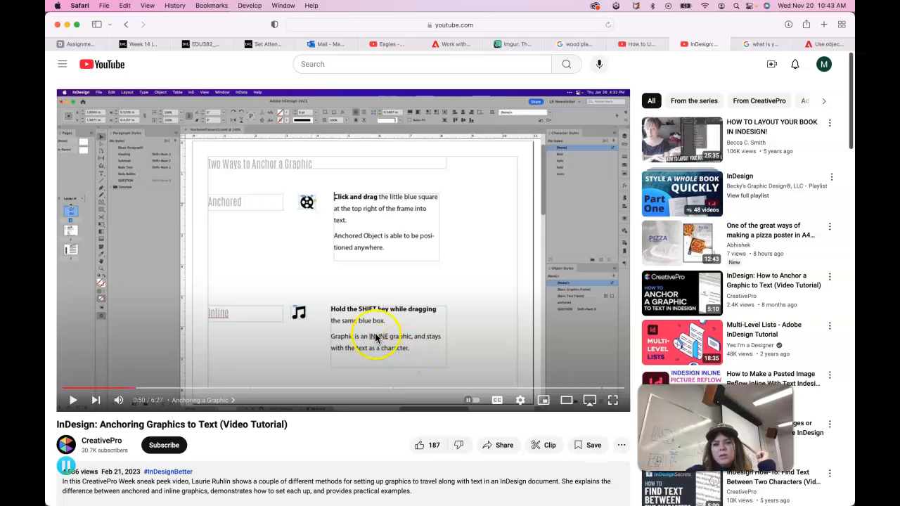
left_click(151, 388)
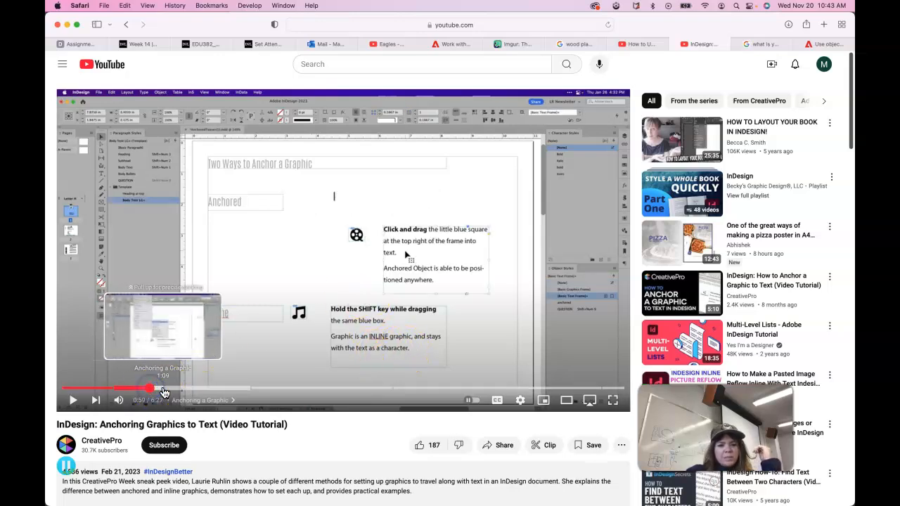
left_click_drag(169, 391, 272, 391)
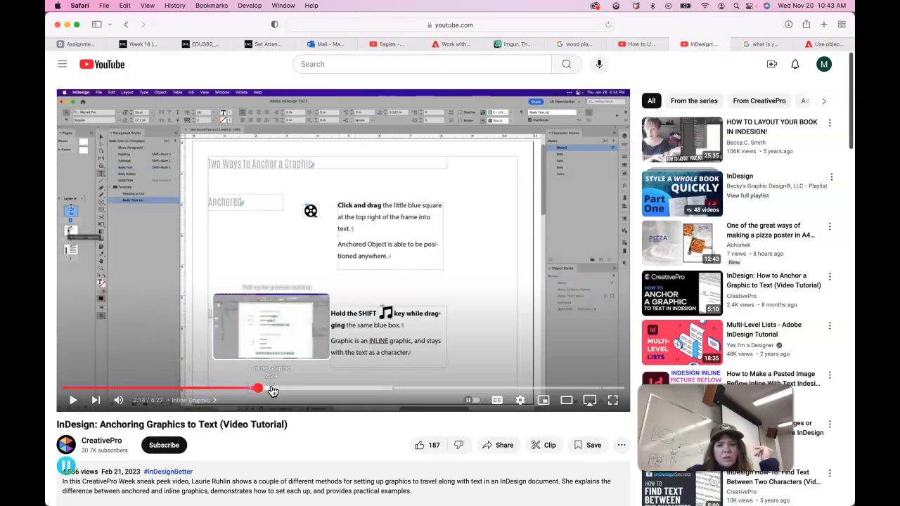
left_click(292, 422)
left_click(300, 388)
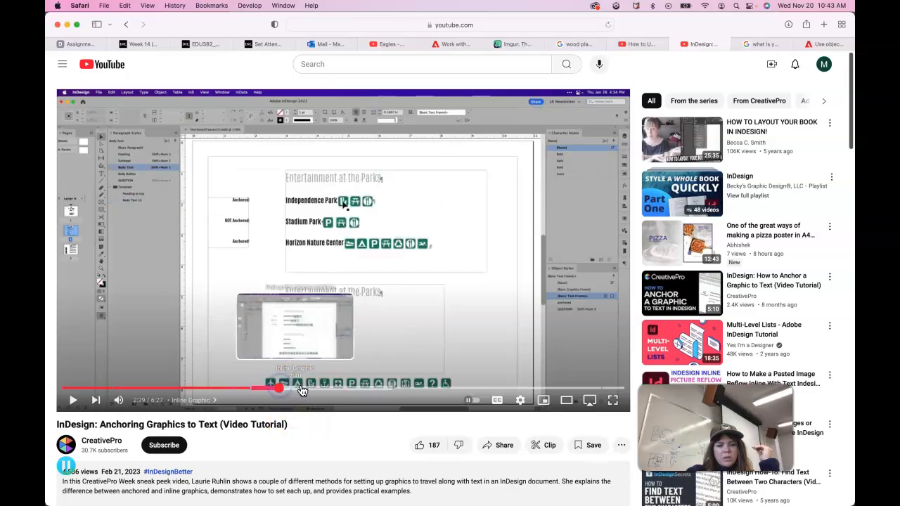
left_click(490, 24)
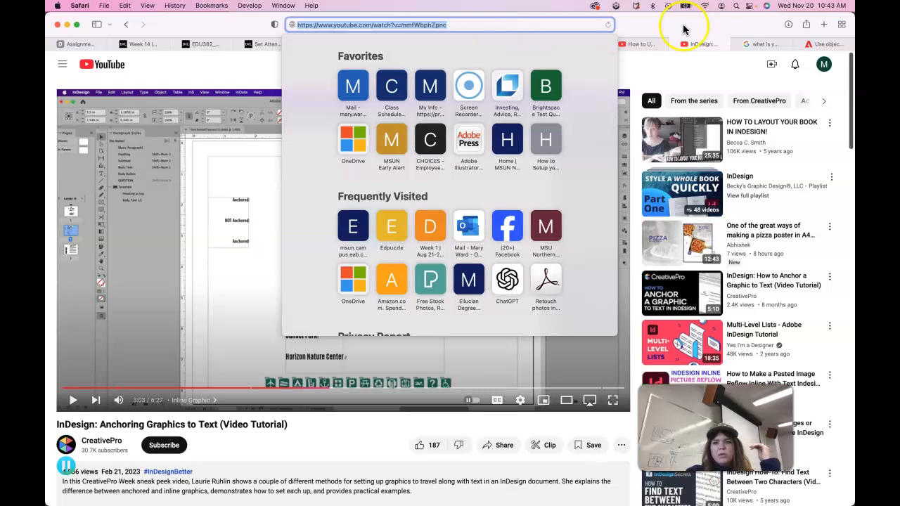
left_click(683, 26)
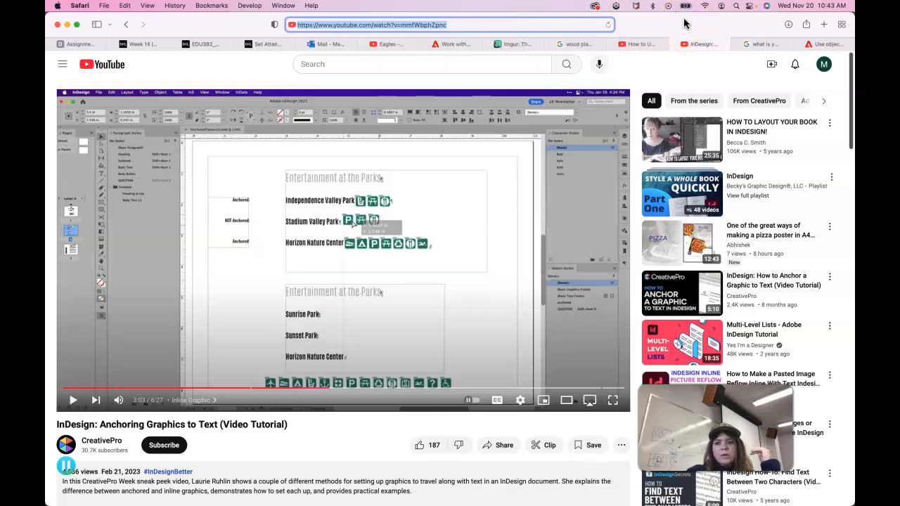
mouse_move(624, 500)
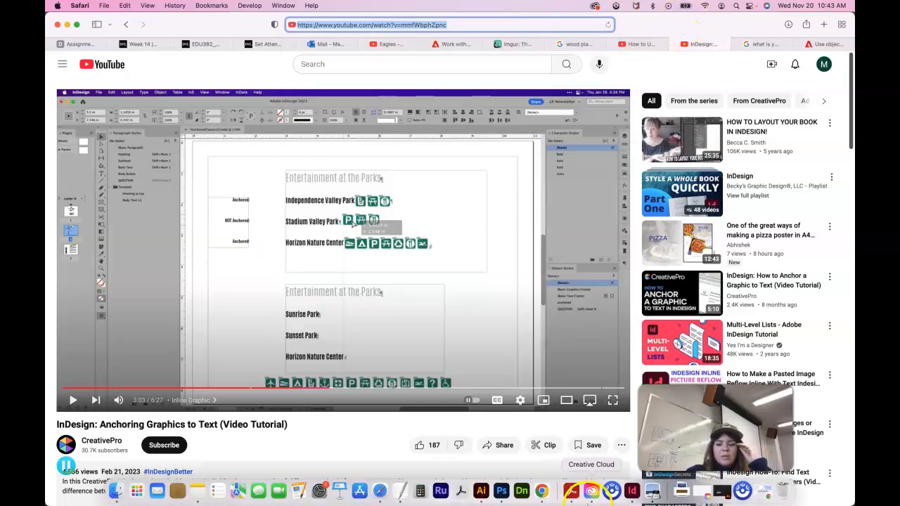
left_click(744, 492)
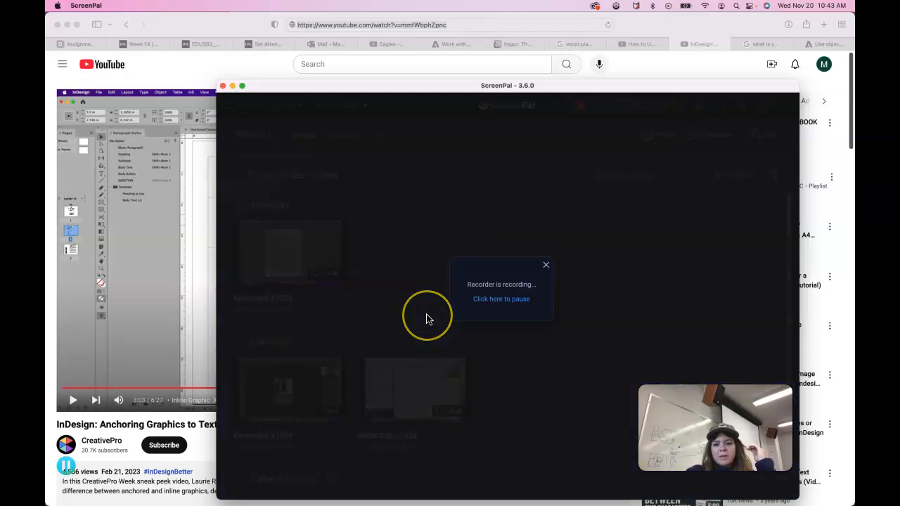